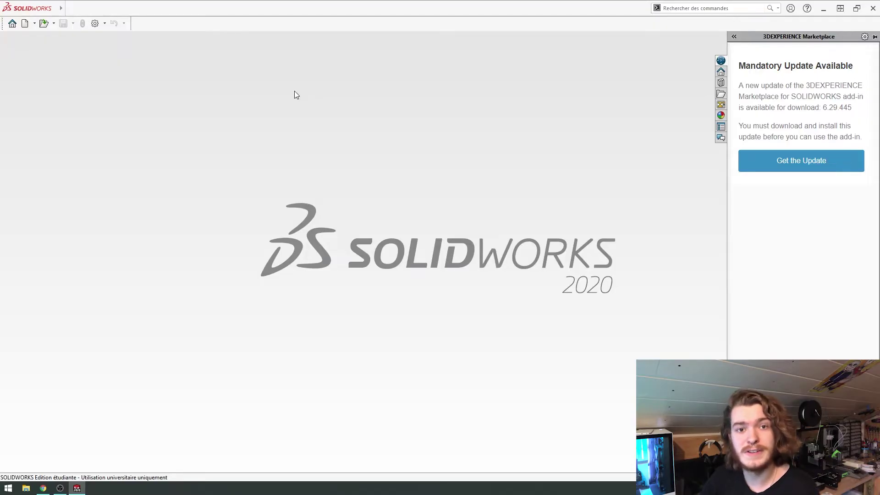
Collapse the Marketplace update pane and start a new Assemblage document
click(295, 95)
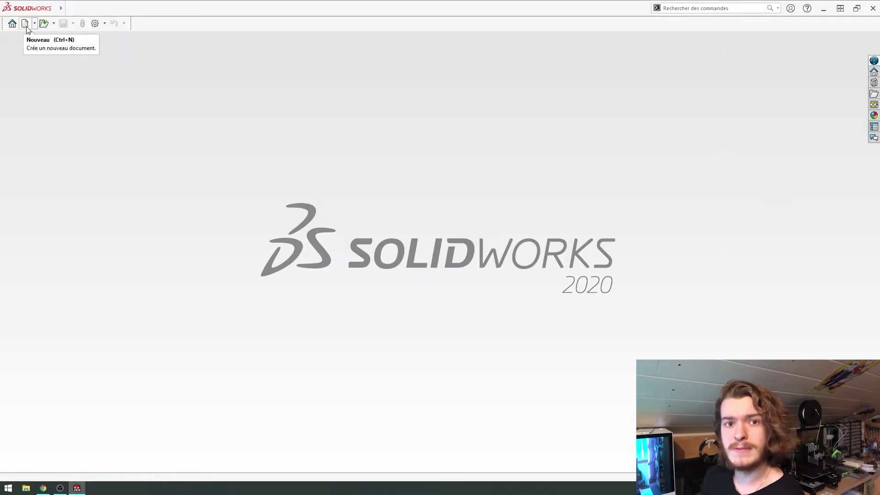
click(25, 23)
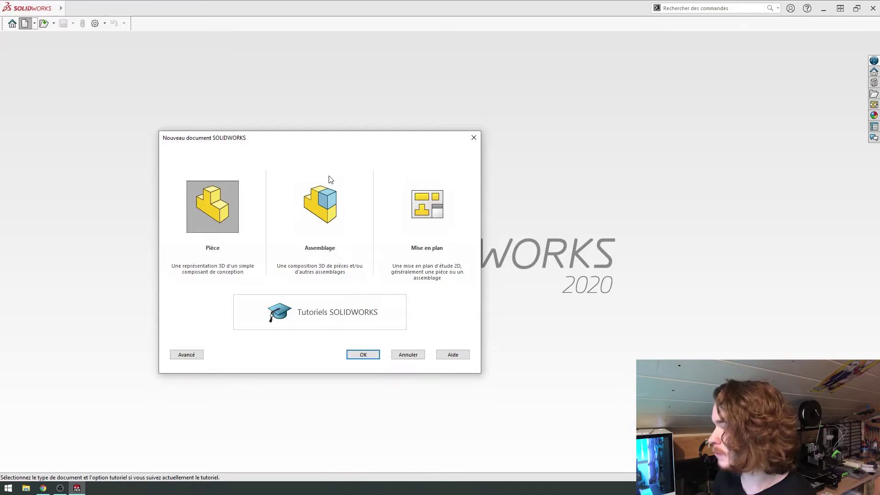
click(333, 208)
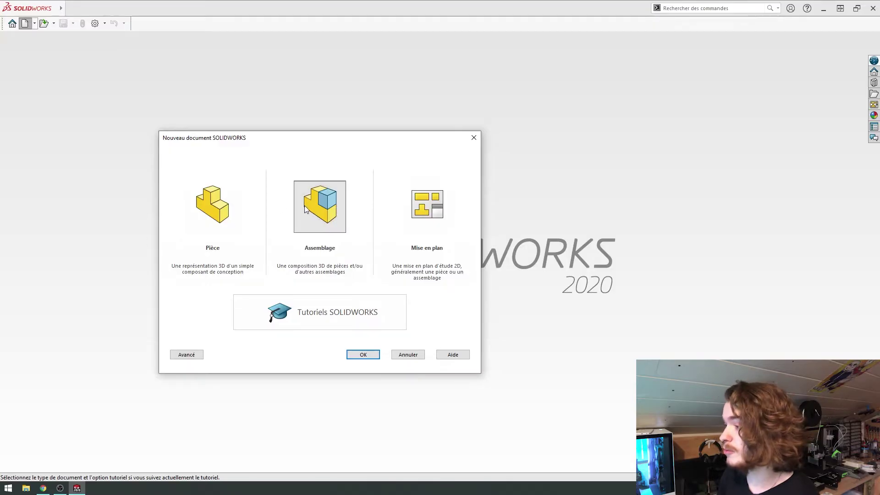
Create the empty assembly and select piece 1 through Pièce4 for insertion
click(363, 355)
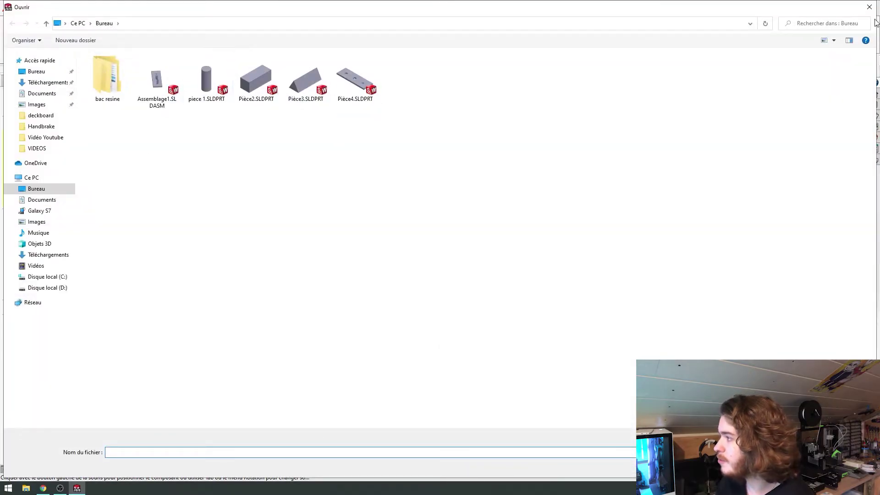
click(870, 7)
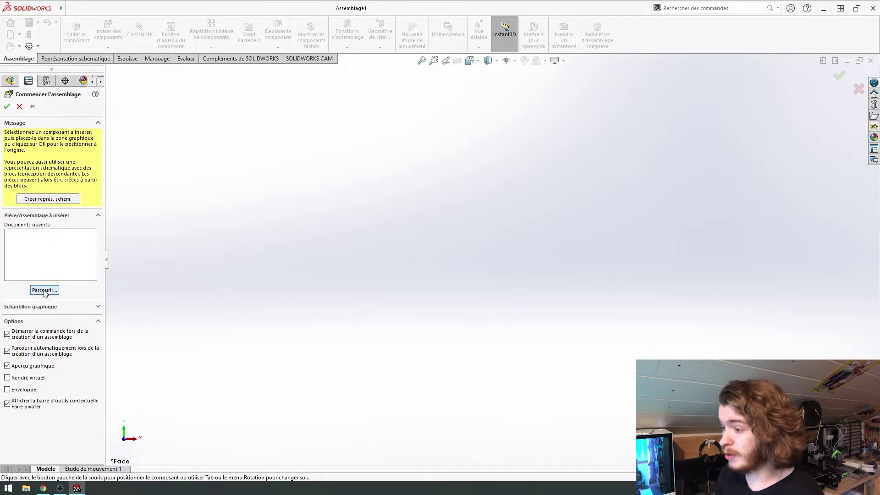
click(44, 291)
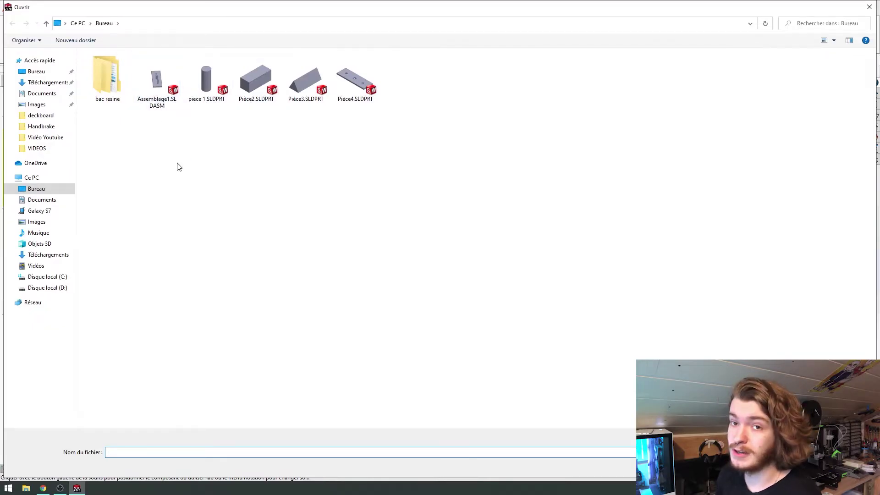
mouse_move(206, 138)
mouse_down()
mouse_move(330, 57)
mouse_move(362, 72)
mouse_up()
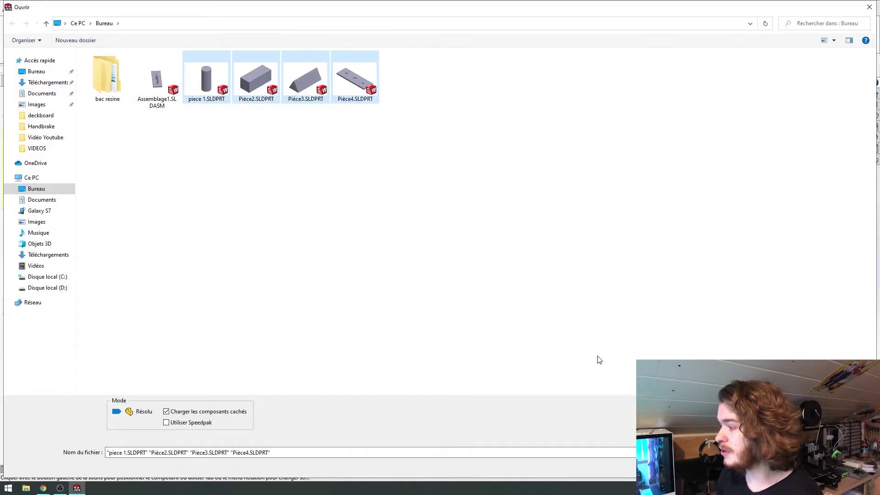
key(Return)
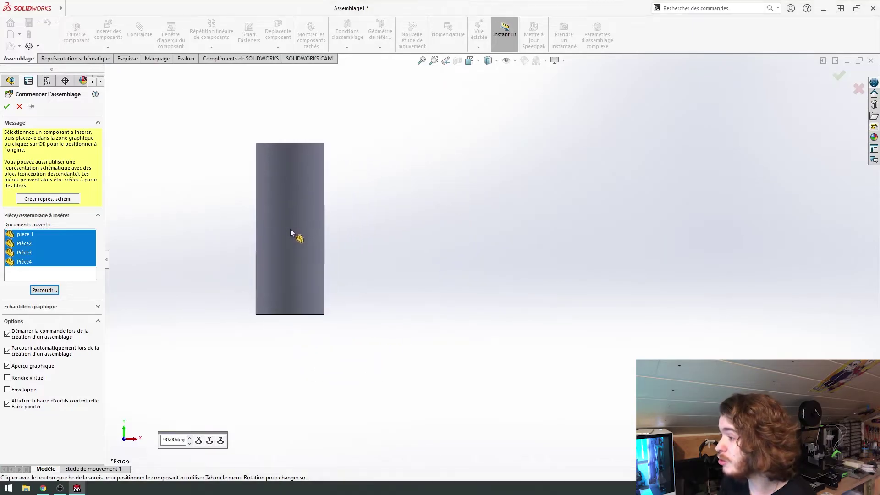
Place the cylinder, square block, triangular prism and holed plate in the assembly
click(290, 229)
click(414, 181)
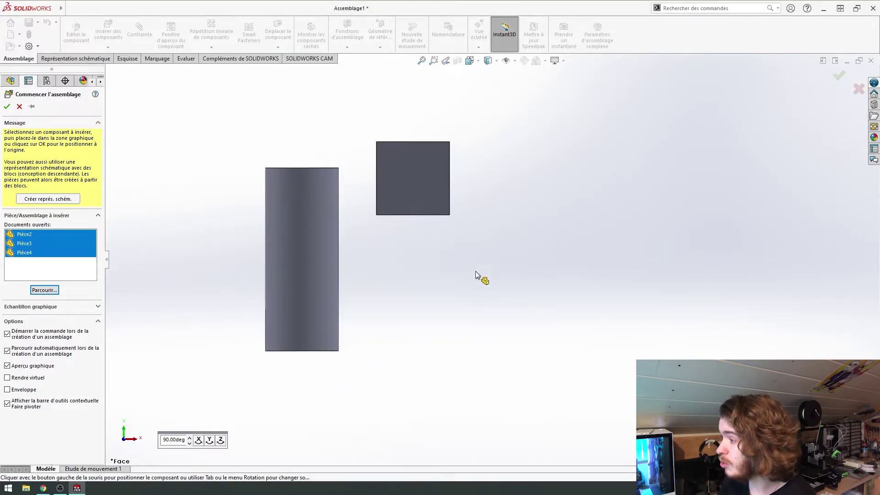
click(413, 293)
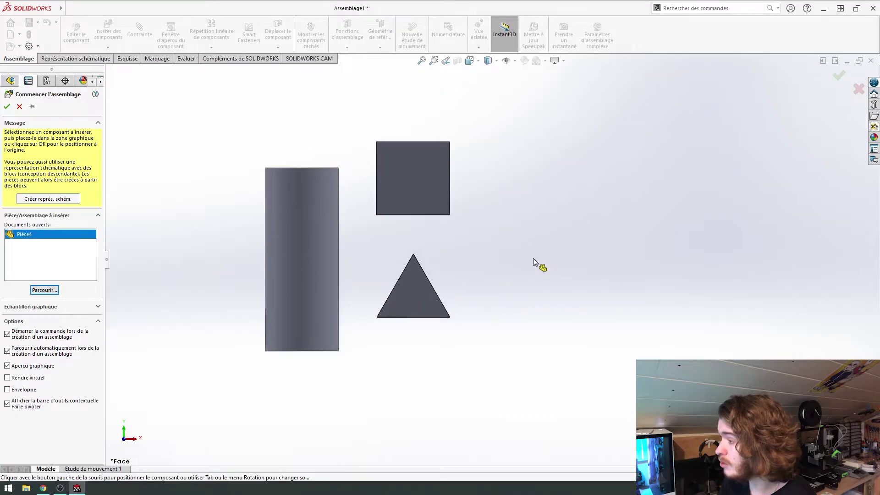
click(594, 199)
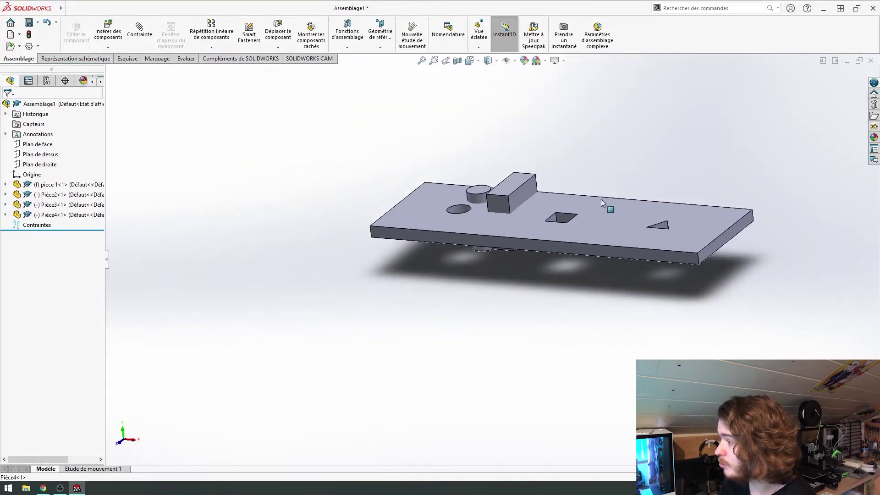
Drag the block, plate and triangular prism apart so nothing overlaps the plate
drag(514, 195, 659, 133)
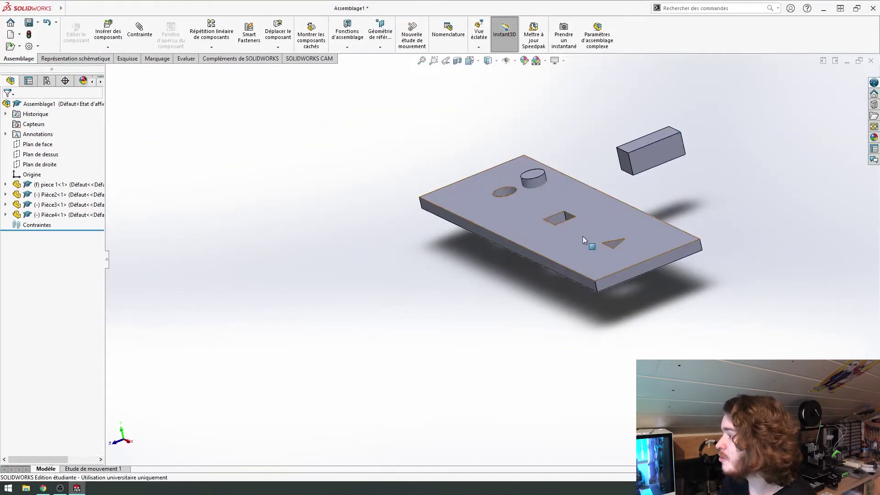
mouse_move(582, 236)
mouse_down()
mouse_move(473, 187)
mouse_move(427, 207)
mouse_up()
mouse_move(571, 216)
mouse_down()
mouse_move(645, 245)
mouse_move(545, 94)
mouse_move(527, 104)
mouse_up()
drag(618, 130, 522, 172)
Orbit and zoom to inspect the plate's circular, square and triangular holes
middle_drag(523, 172, 602, 235)
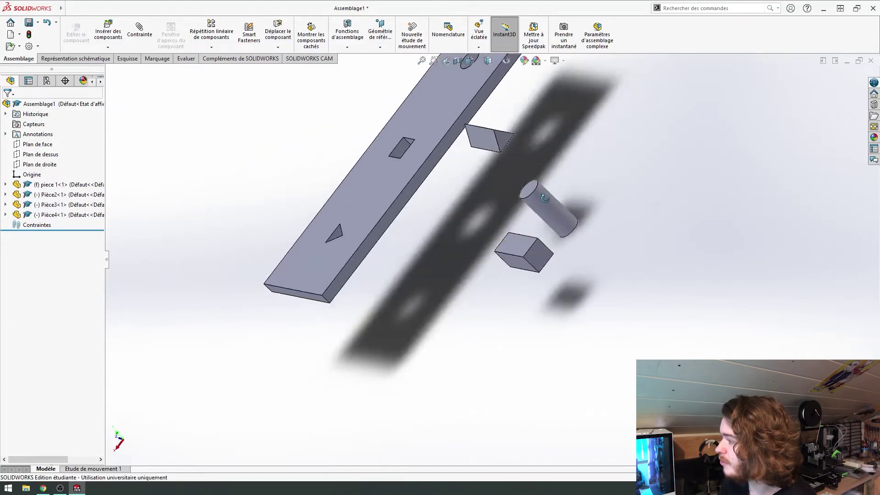
scroll(602, 235, down, 8)
mouse_move(379, 252)
middle_down()
mouse_move(465, 215)
mouse_move(453, 137)
middle_up()
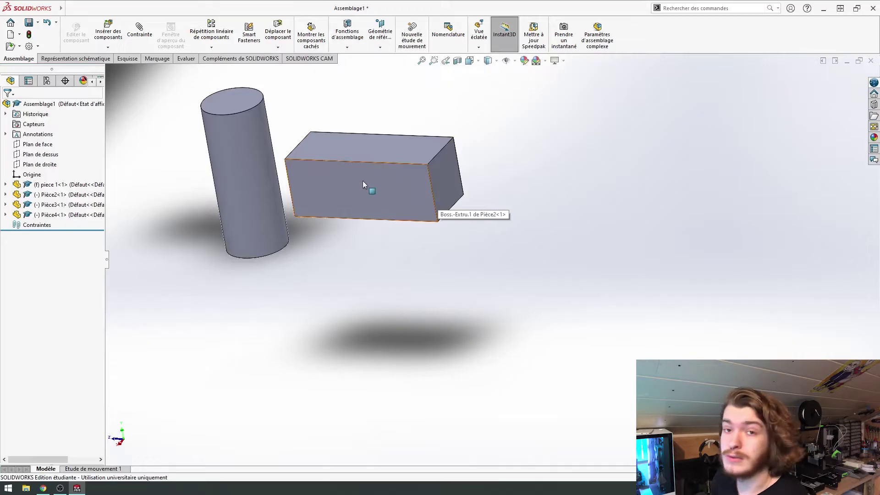
scroll(362, 180, up, 5)
scroll(430, 164, down, 2)
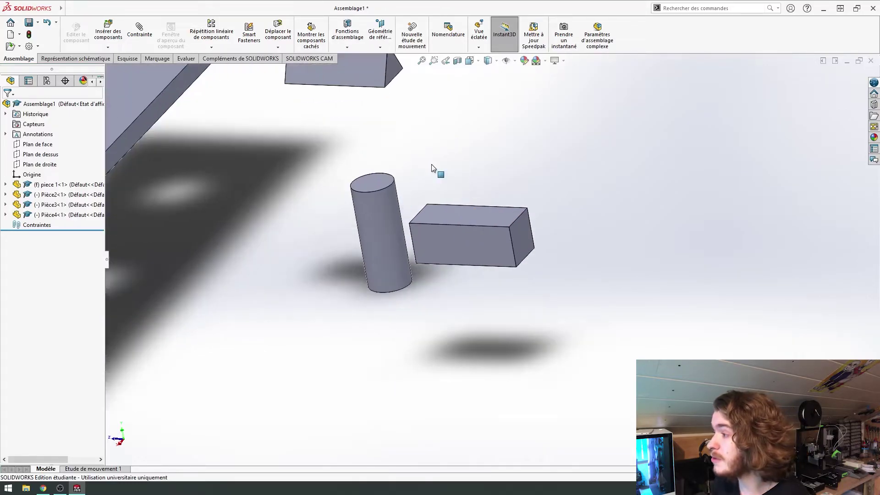
scroll(413, 193, down, 3)
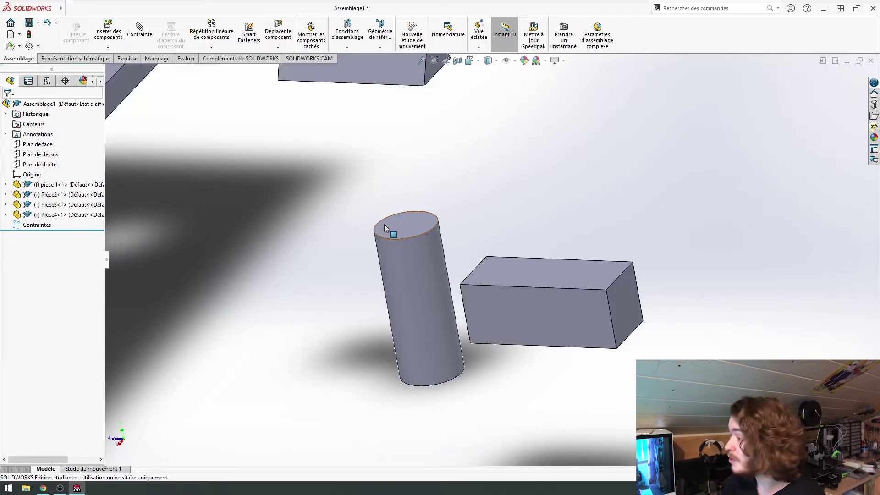
mouse_move(385, 228)
middle_down()
mouse_move(563, 268)
mouse_move(578, 284)
middle_up()
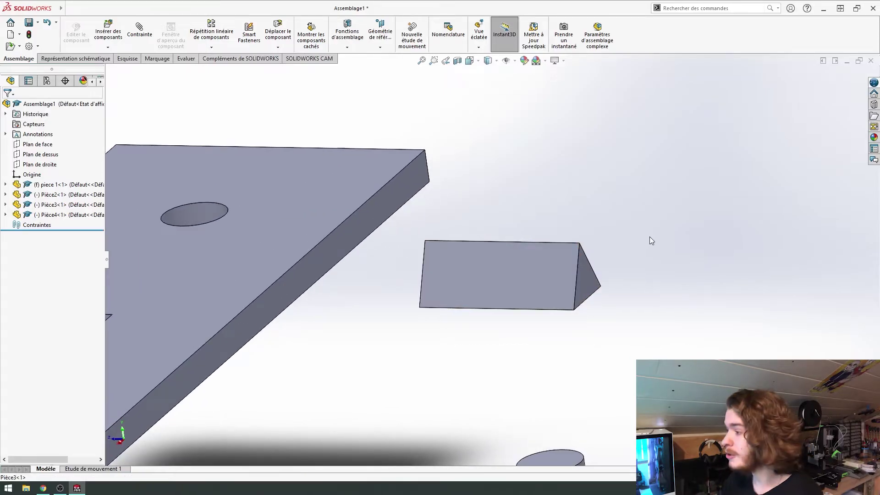
key(f)
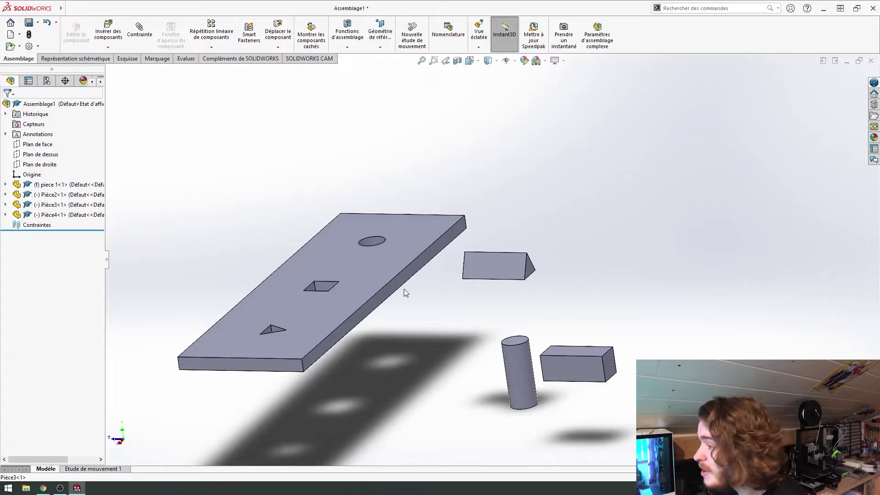
middle_drag(403, 288, 461, 397)
scroll(552, 277, down, 3)
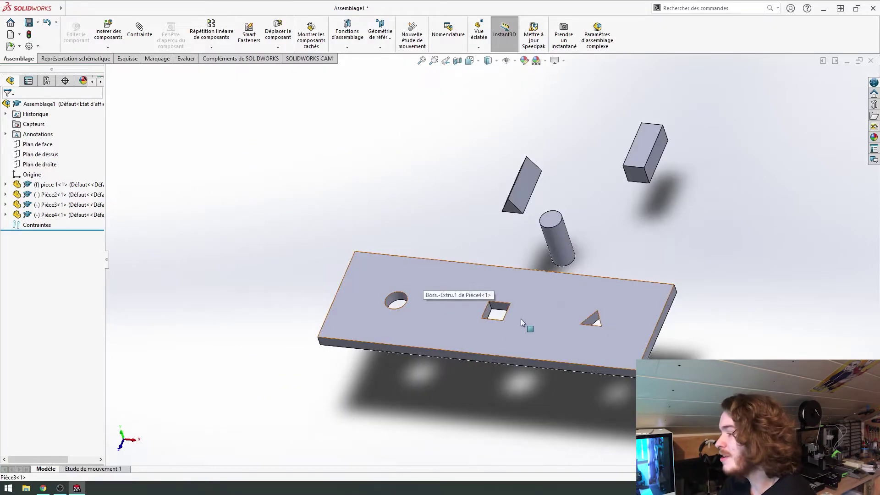
middle_drag(691, 295, 702, 246)
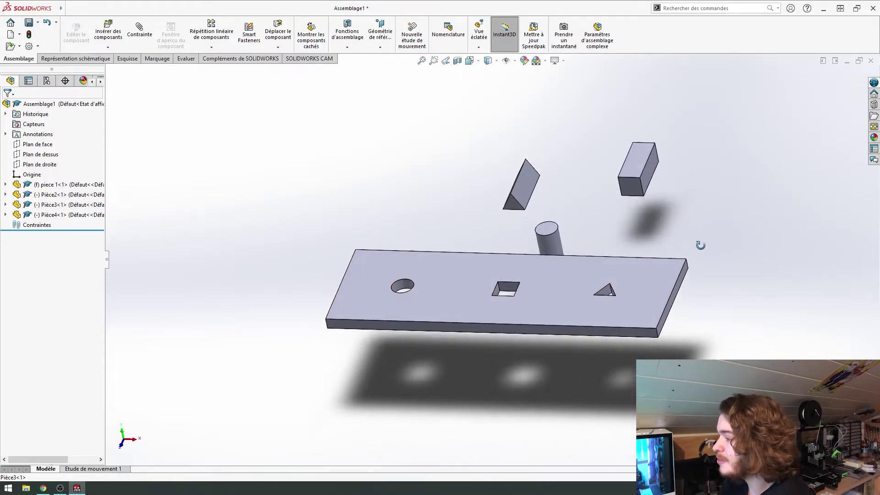
scroll(513, 208, down, 5)
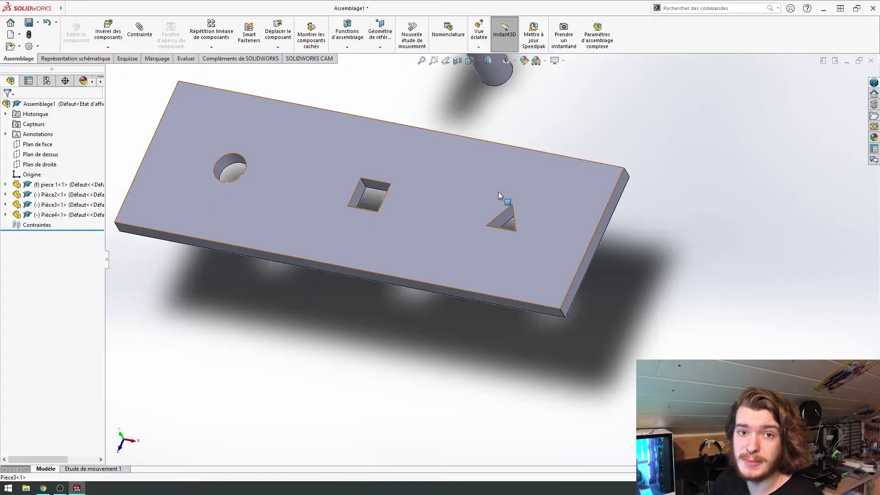
scroll(499, 191, up, 5)
mouse_move(495, 205)
middle_down()
mouse_move(479, 210)
mouse_move(447, 126)
mouse_move(447, 165)
middle_up()
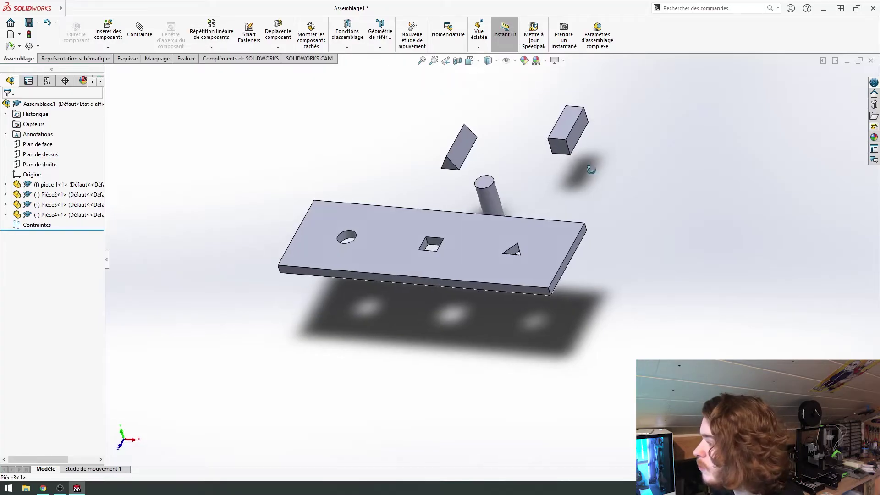
scroll(565, 201, up, 2)
scroll(288, 299, down, 2)
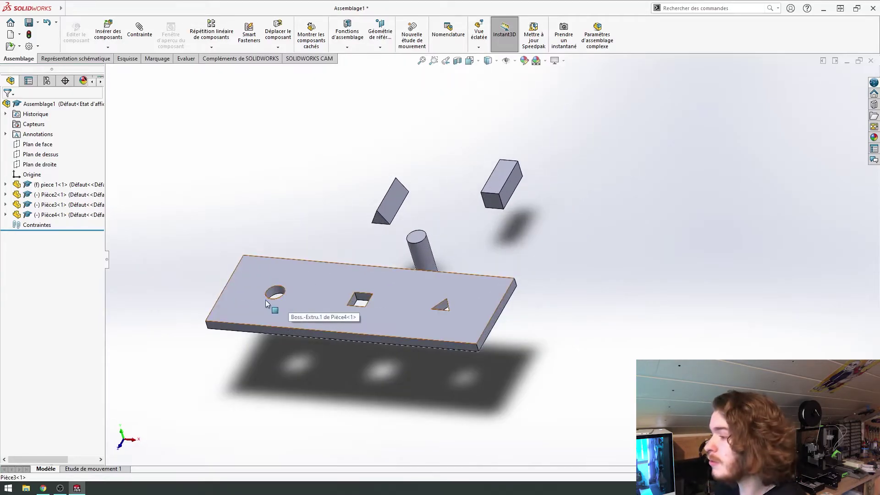
middle_drag(415, 262, 409, 248)
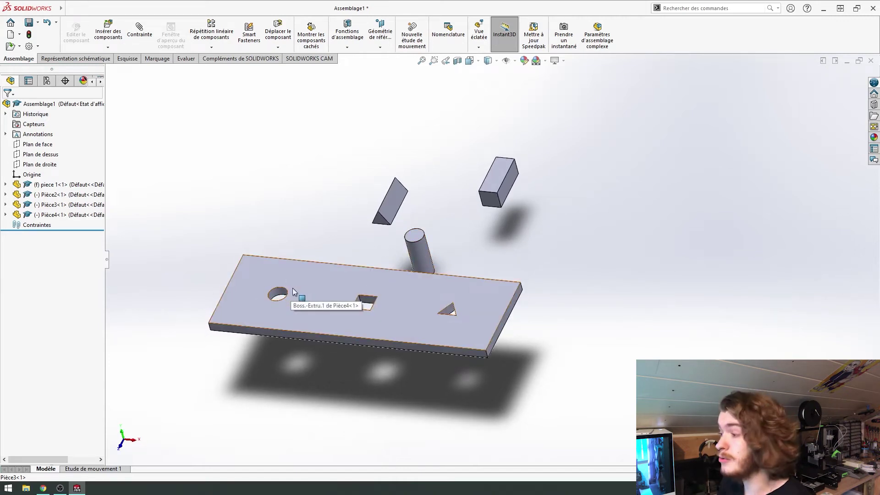
scroll(390, 274, down, 5)
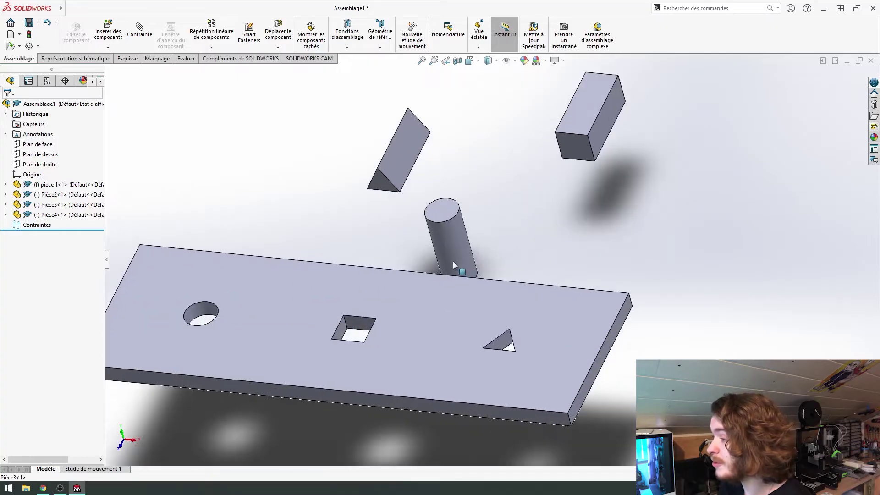
scroll(453, 261, up, 5)
middle_drag(385, 247, 406, 289)
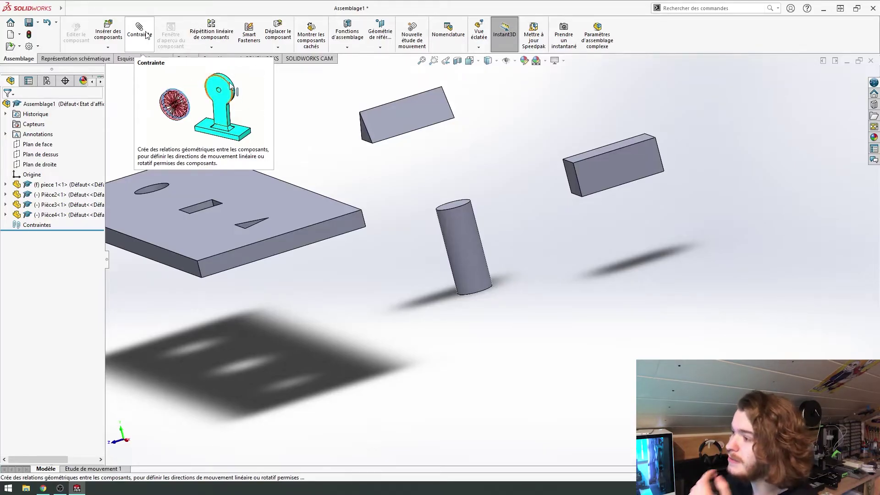
click(352, 50)
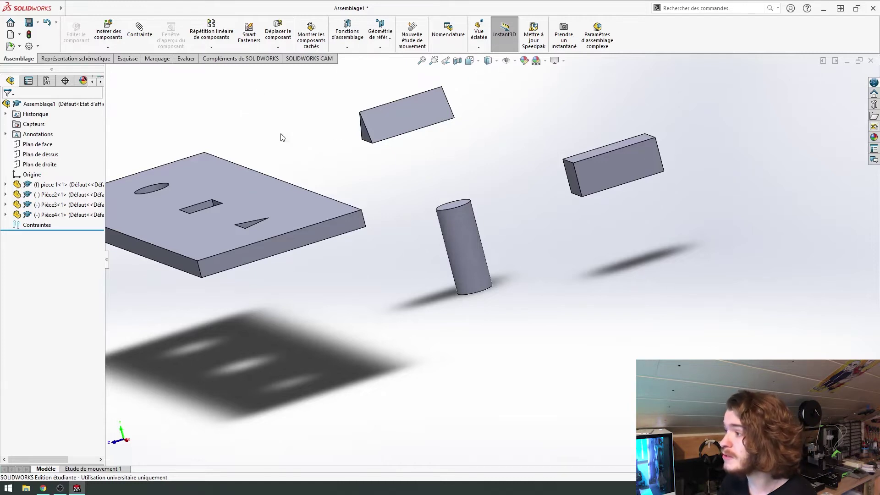
click(346, 47)
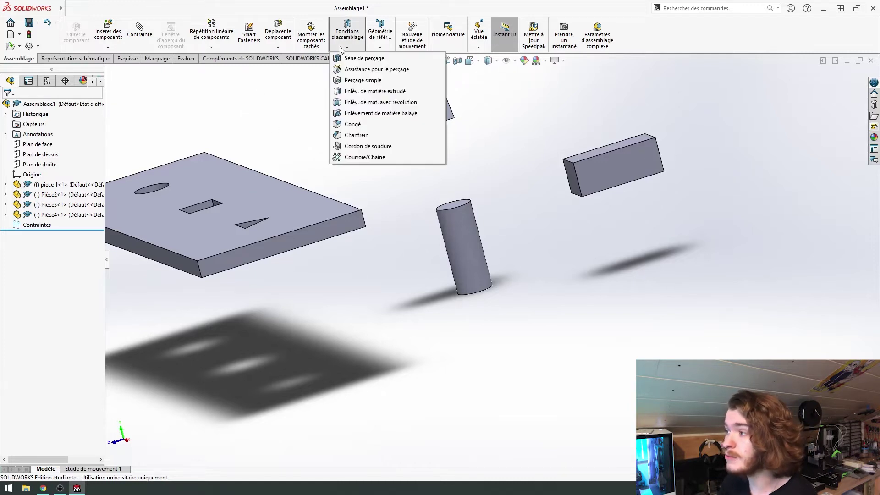
Add a Concentric (Coaxiale) mate between the cylinder face and the plate's round hole
click(138, 41)
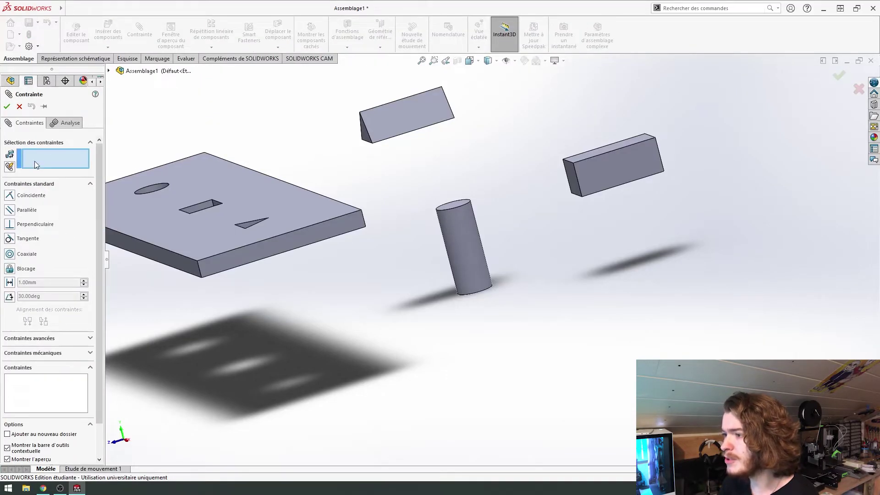
middle_drag(146, 179, 186, 186)
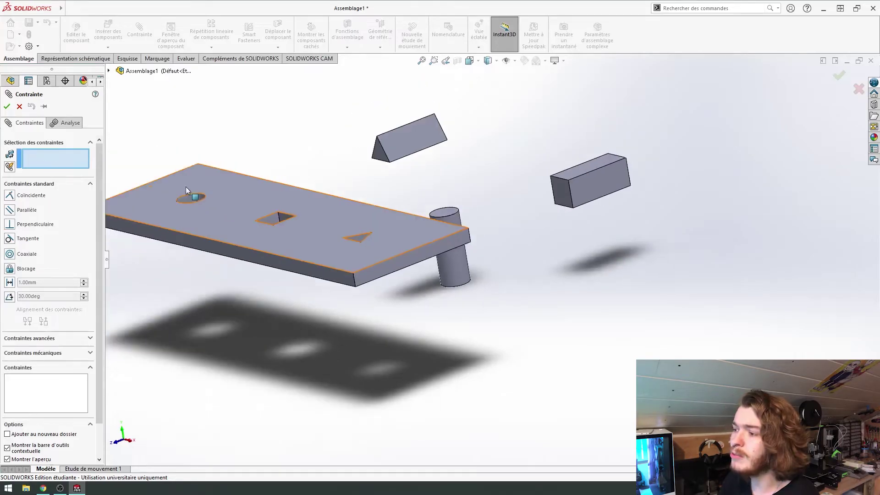
key(f)
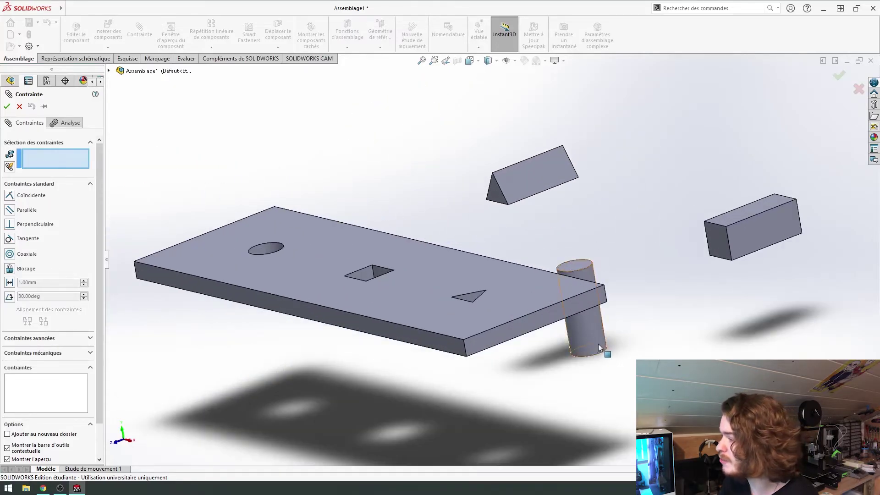
click(595, 338)
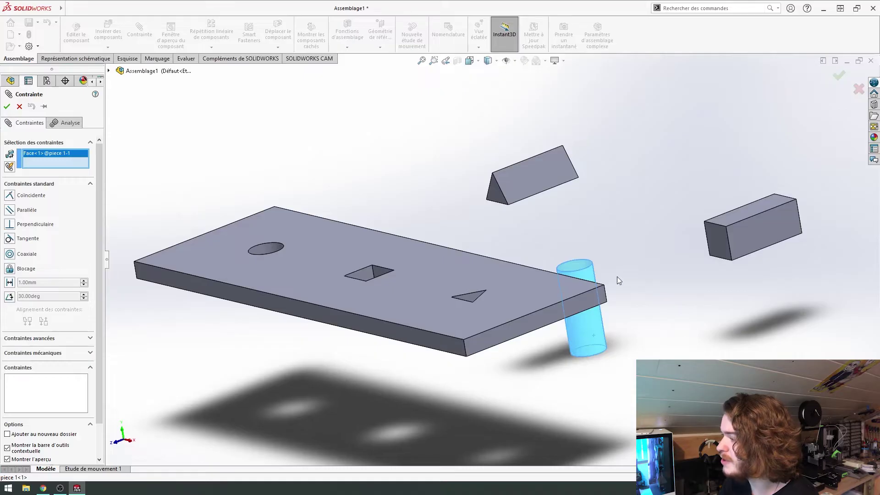
middle_drag(616, 278, 625, 287)
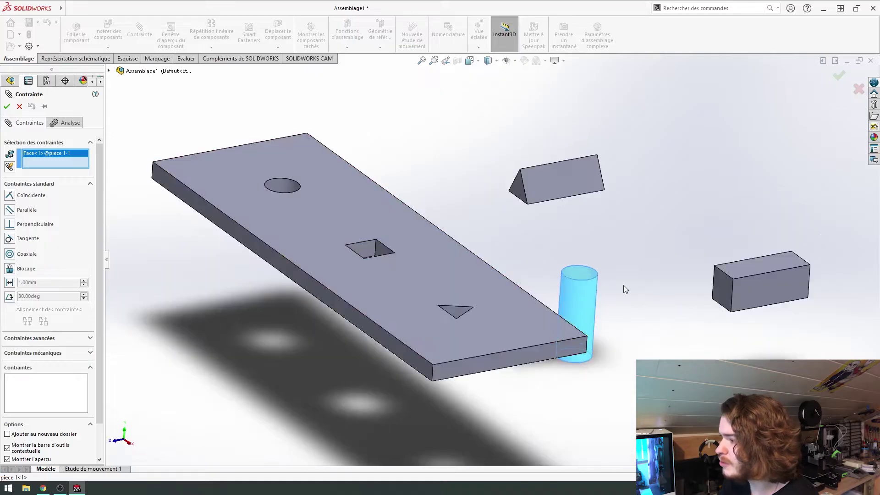
click(282, 184)
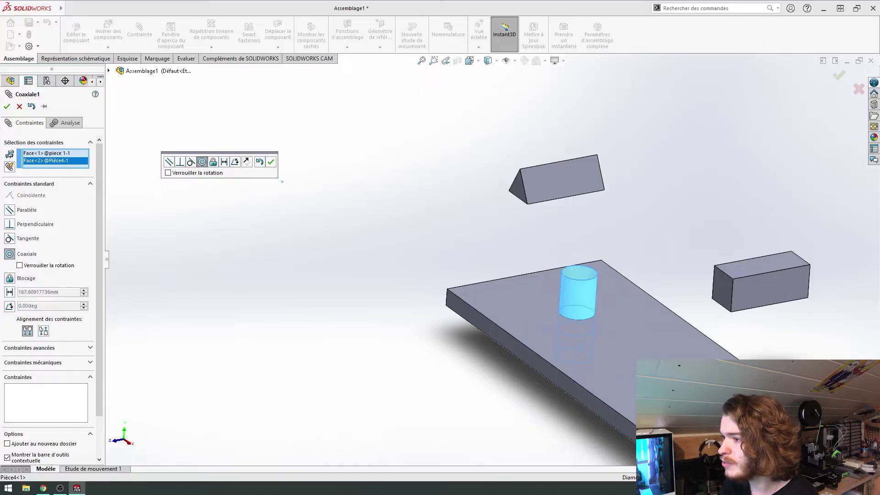
click(7, 106)
mouse_move(485, 255)
middle_down()
mouse_move(449, 271)
mouse_move(463, 279)
mouse_move(631, 217)
middle_up()
mouse_move(632, 215)
mouse_down()
mouse_move(475, 234)
mouse_move(603, 252)
mouse_move(546, 301)
mouse_move(526, 288)
mouse_move(573, 323)
mouse_move(582, 287)
mouse_move(407, 378)
mouse_up()
mouse_move(406, 378)
middle_down()
mouse_move(459, 348)
mouse_move(578, 314)
mouse_move(574, 280)
mouse_move(581, 326)
mouse_move(597, 269)
mouse_move(572, 280)
middle_up()
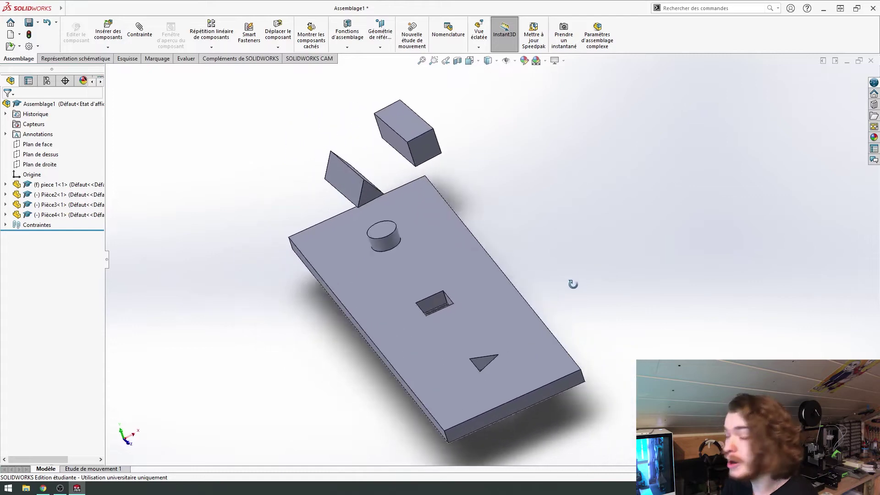
Select the block's top face and turn the view square to the plate
scroll(590, 292, up, 3)
scroll(544, 221, down, 2)
scroll(354, 200, down, 2)
mouse_move(354, 201)
middle_down()
mouse_move(230, 246)
mouse_move(325, 367)
middle_up()
scroll(406, 182, up, 3)
mouse_move(406, 182)
middle_down()
mouse_move(370, 230)
mouse_move(424, 284)
mouse_move(431, 278)
middle_up()
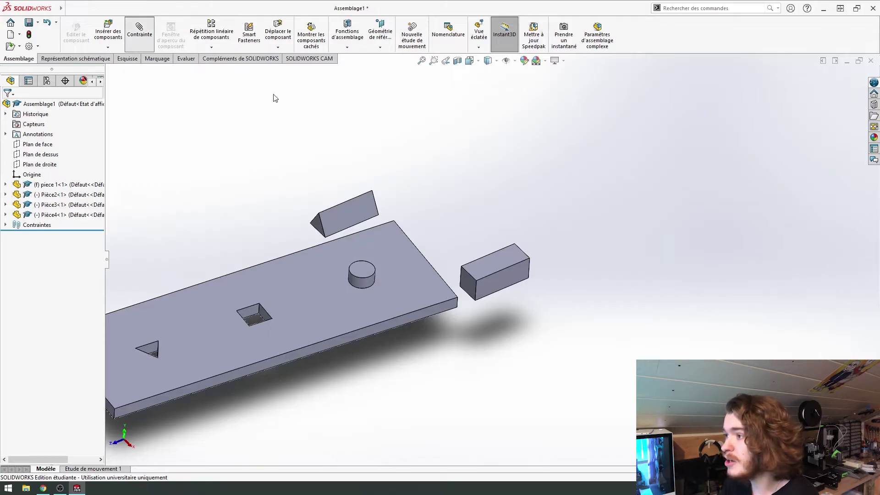
click(485, 267)
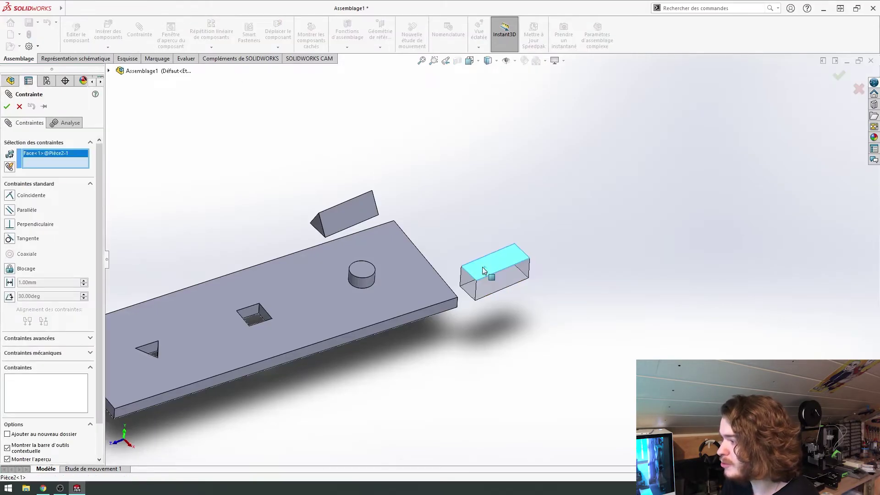
key(ctrl+8)
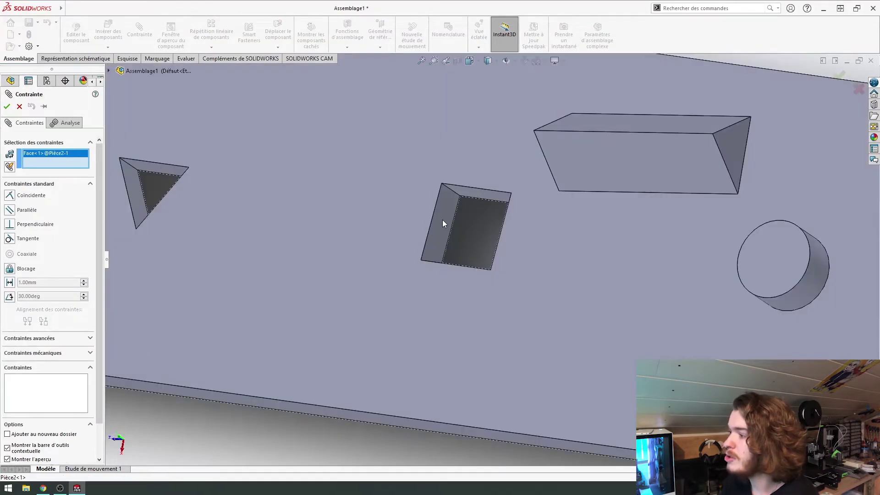
Reorient to a near top-down view showing the whole assembly
mouse_move(447, 209)
middle_down()
mouse_move(449, 285)
mouse_move(450, 163)
mouse_move(358, 200)
mouse_move(375, 275)
middle_up()
key(f)
scroll(494, 167, up, 3)
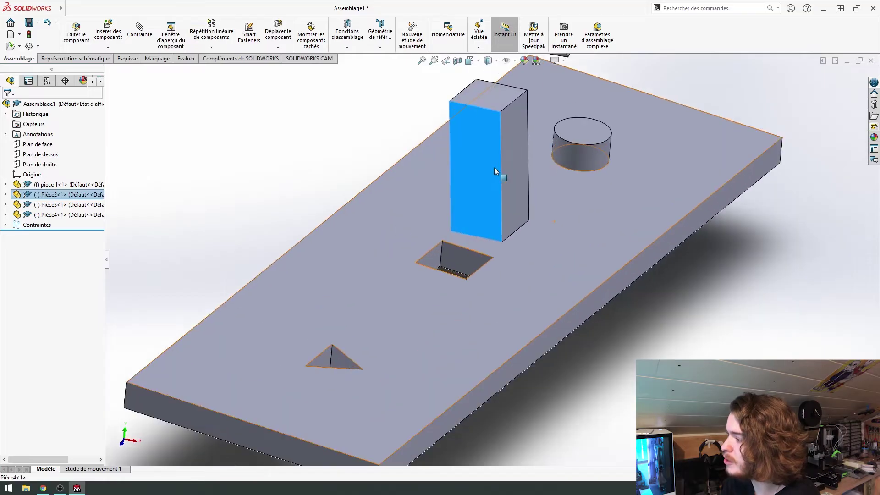
mouse_move(494, 167)
middle_down()
mouse_move(458, 229)
mouse_move(439, 290)
middle_up()
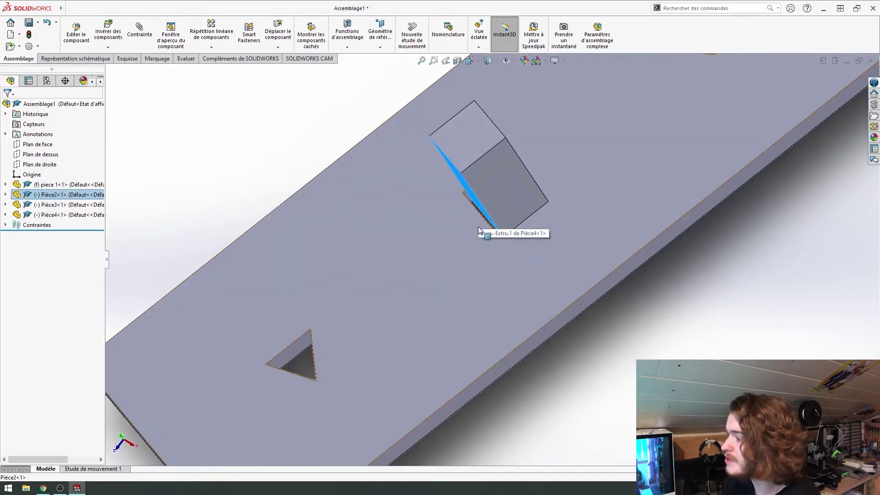
middle_drag(478, 229, 465, 185)
click(385, 175)
middle_drag(385, 175, 353, 153)
click(387, 138)
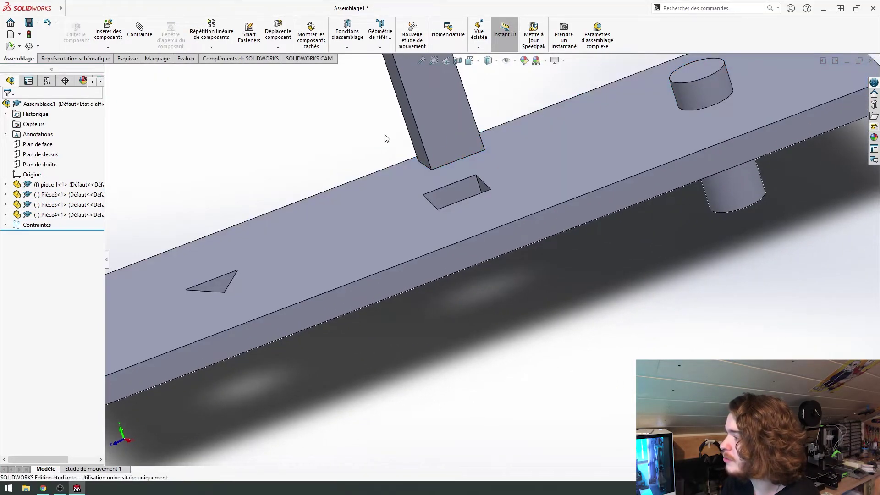
Select a block side face and the square hole's wall to check their alignment
click(444, 128)
mouse_move(315, 183)
middle_down()
mouse_move(384, 246)
mouse_move(411, 300)
middle_up()
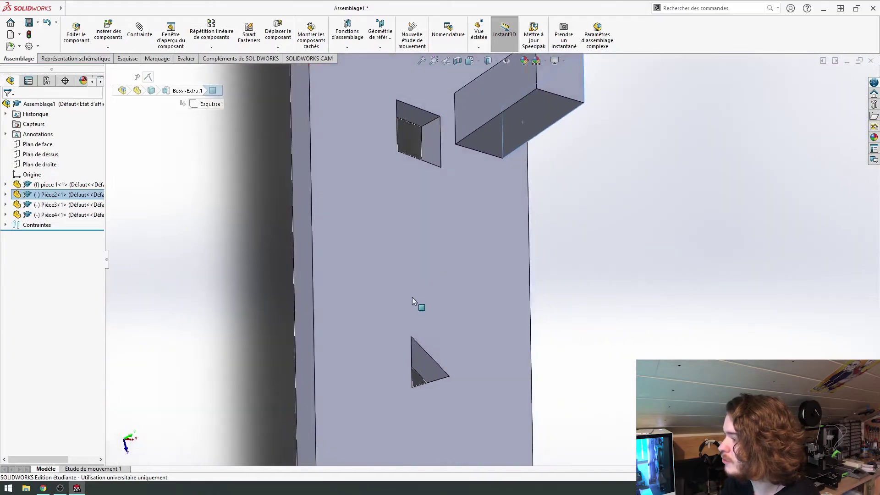
ctrl+click(430, 147)
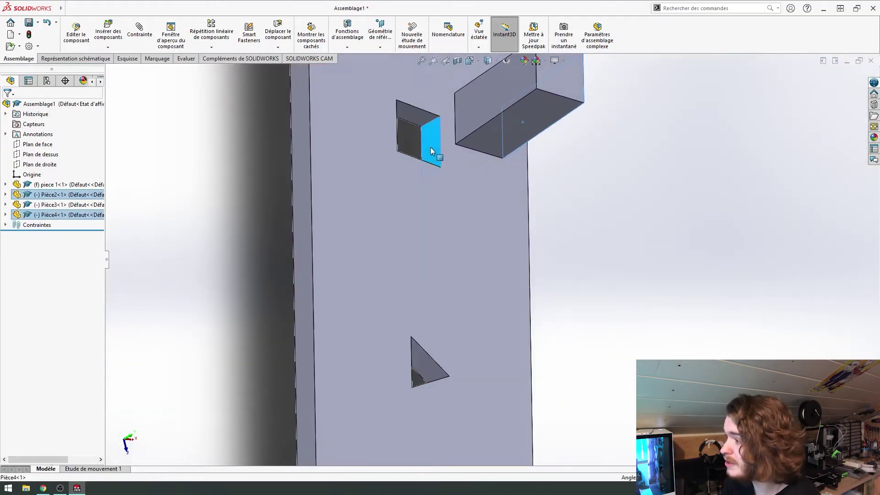
middle_drag(431, 147, 551, 131)
click(551, 131)
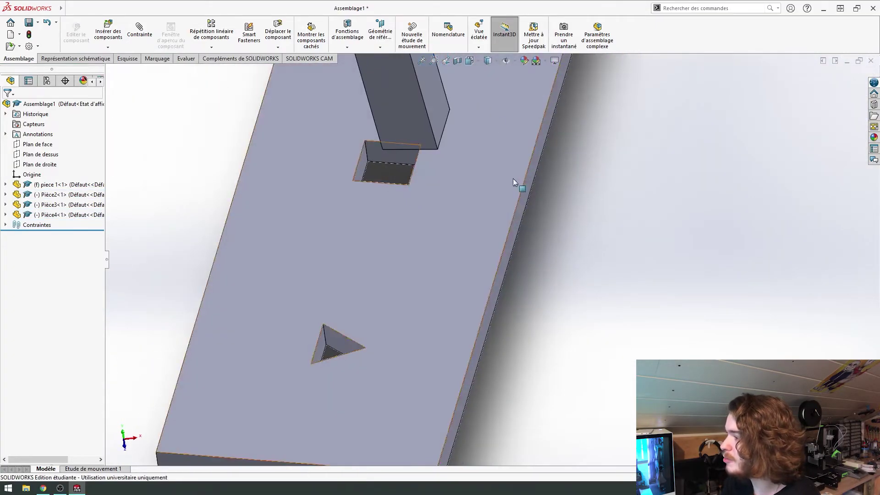
mouse_move(512, 178)
middle_down()
mouse_move(434, 148)
mouse_move(481, 143)
mouse_move(448, 277)
middle_up()
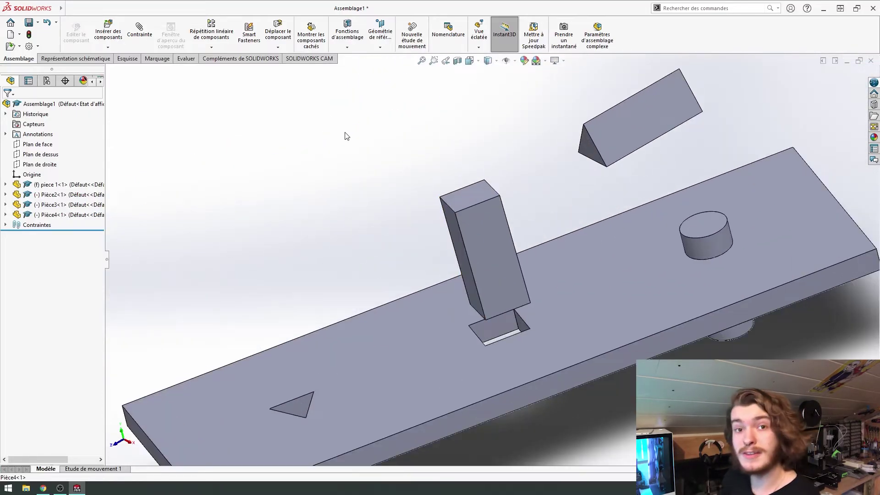
Mate a block side face coincident with the square hole's wall
click(485, 252)
middle_drag(365, 238, 464, 328)
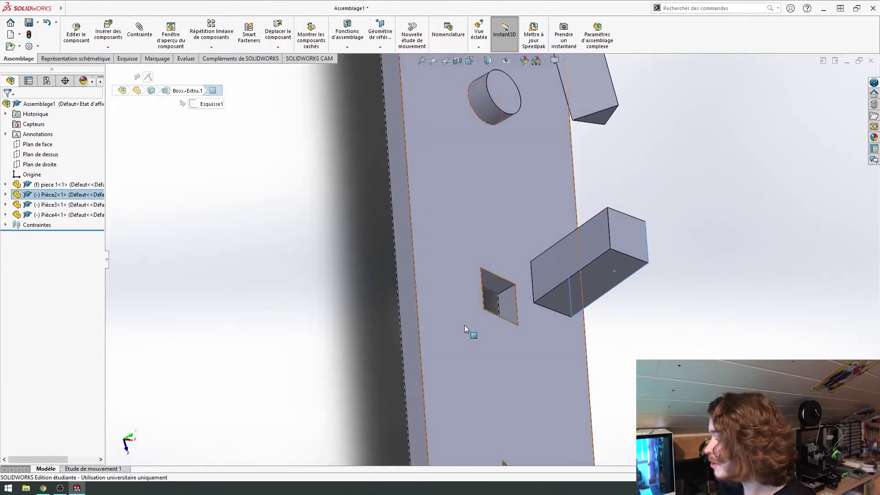
click(514, 304)
mouse_move(514, 303)
middle_down()
mouse_move(442, 249)
mouse_move(394, 186)
mouse_move(404, 202)
middle_up()
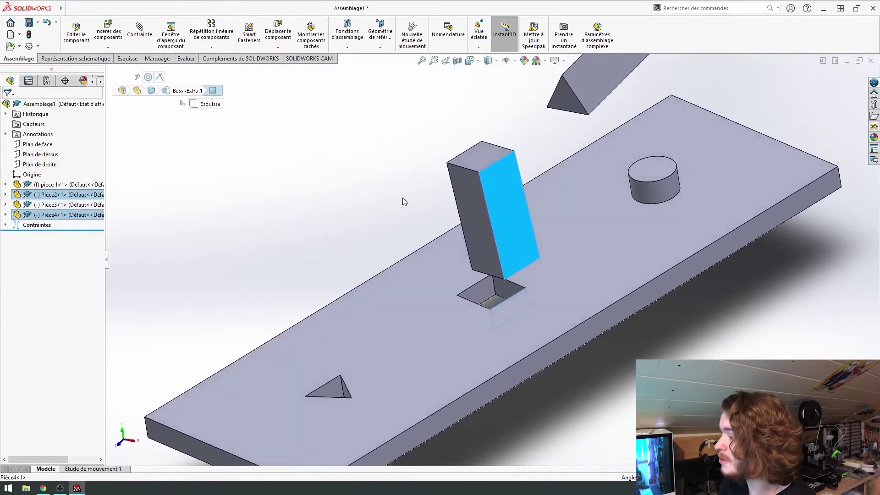
click(141, 32)
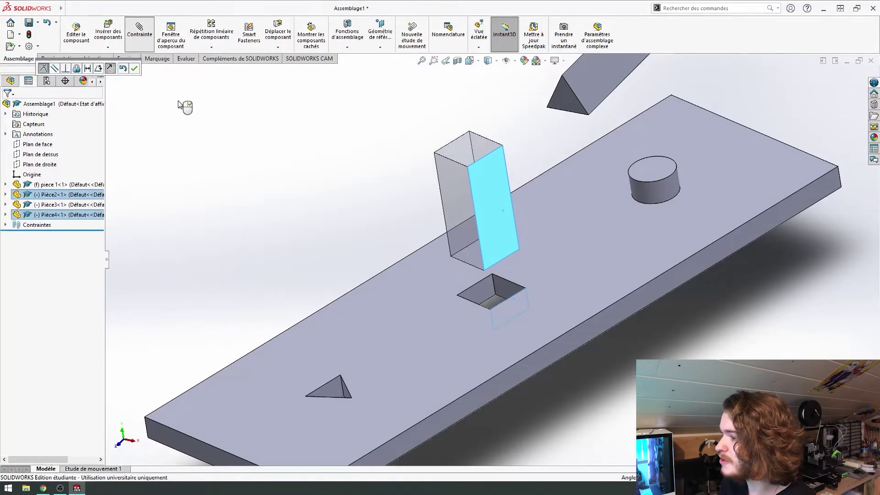
click(8, 108)
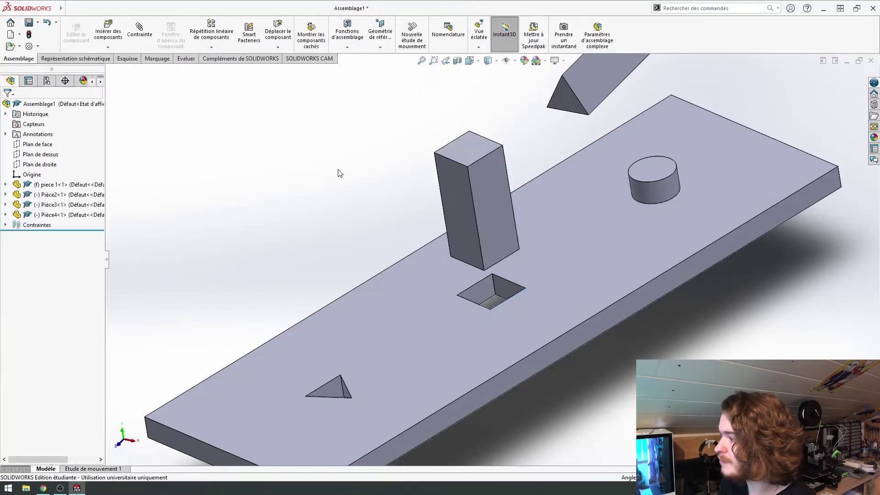
Orbit low to see the block and cylinder passing through the plate
click(480, 190)
mouse_move(480, 190)
middle_down()
mouse_move(483, 133)
mouse_move(509, 286)
middle_up()
click(400, 157)
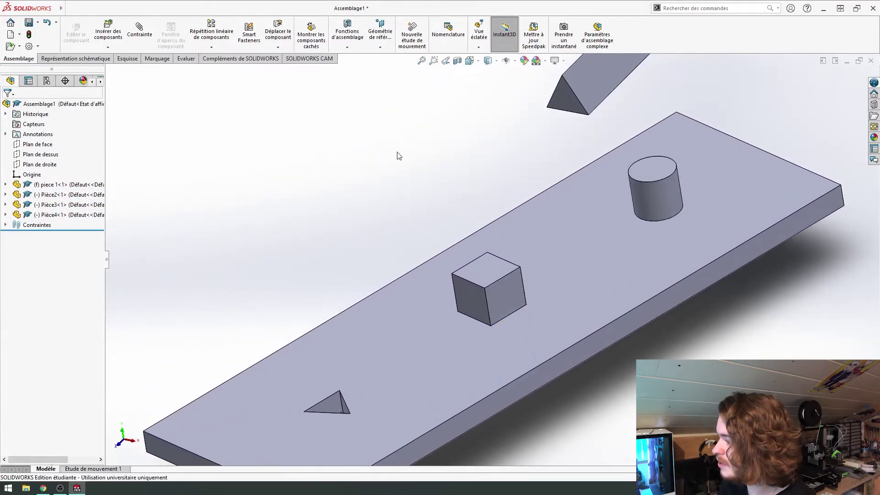
middle_drag(399, 156, 420, 108)
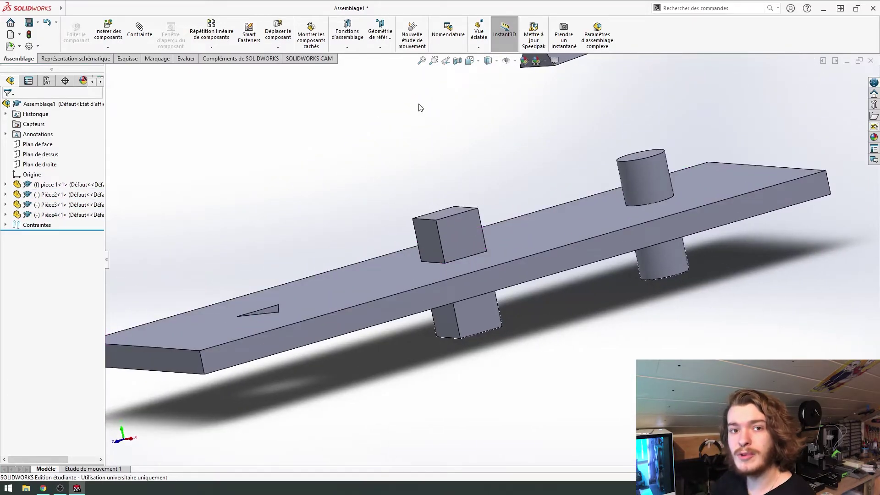
Mate a prism side face coincident with a triangular hole wall (Coïncidente3)
middle_drag(420, 108, 442, 241)
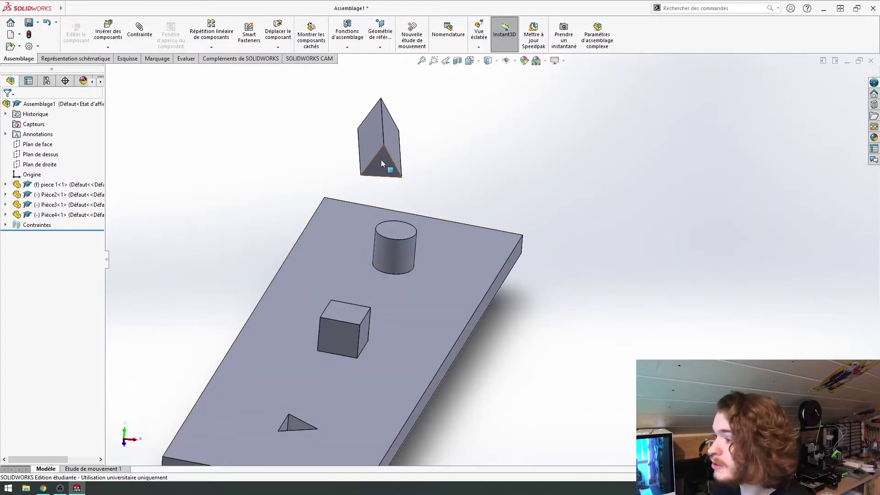
click(368, 126)
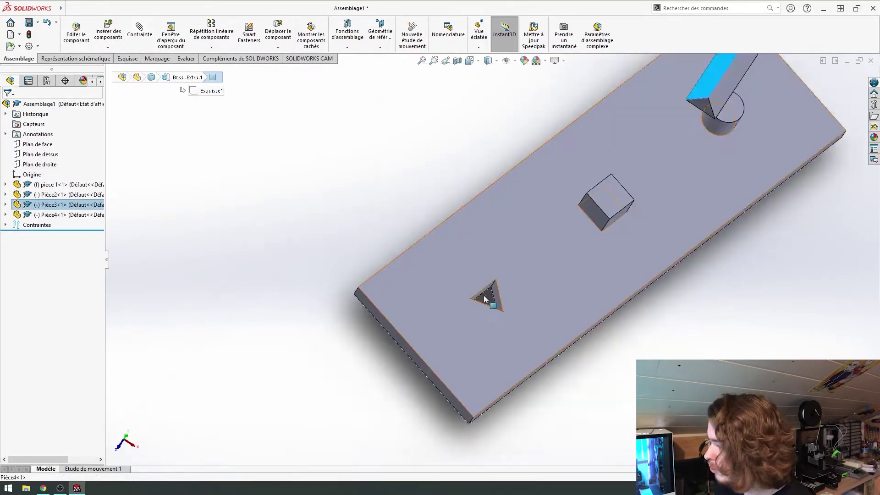
middle_drag(413, 229, 483, 289)
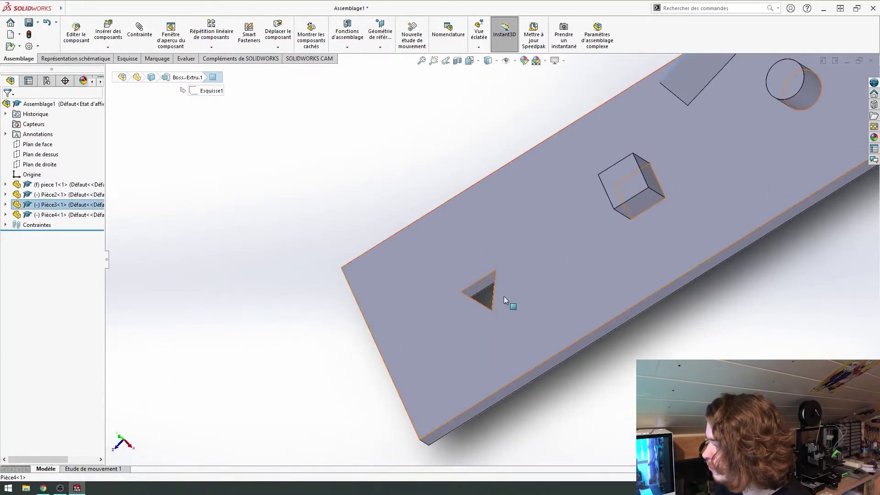
ctrl+click(482, 289)
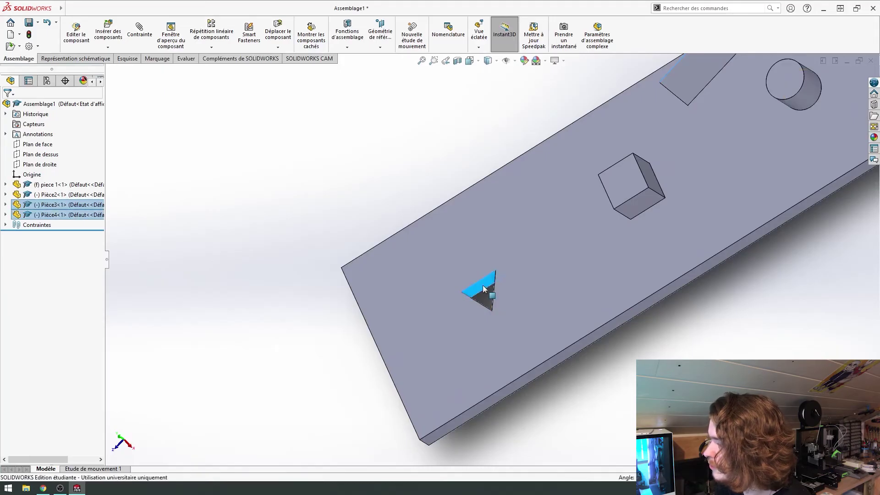
click(140, 32)
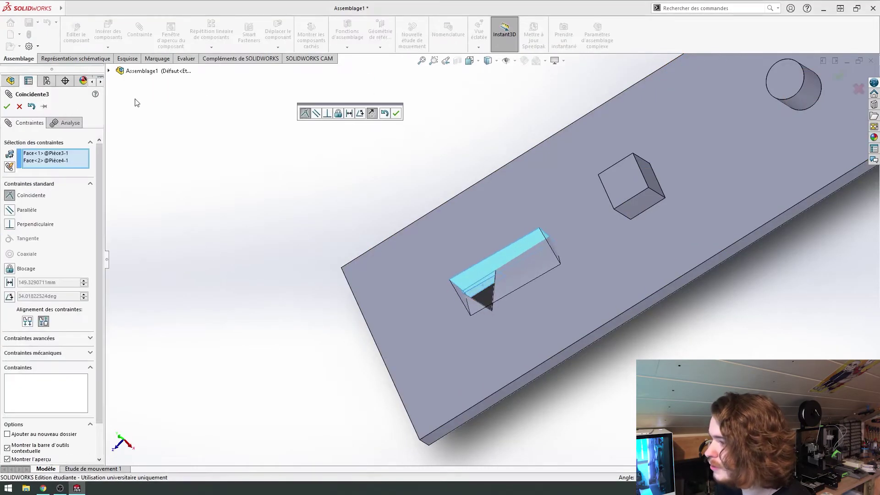
click(7, 106)
mouse_move(370, 169)
middle_down()
mouse_move(490, 122)
mouse_move(493, 333)
mouse_move(471, 318)
middle_up()
click(511, 348)
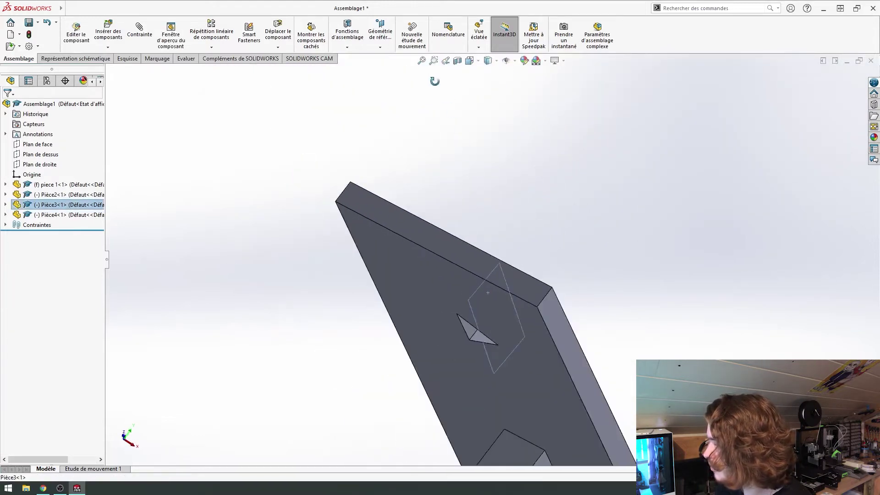
Add a plate face to the prism selection, then view the plate obliquely
ctrl+click(469, 329)
middle_drag(471, 278, 481, 285)
scroll(504, 268, down, 3)
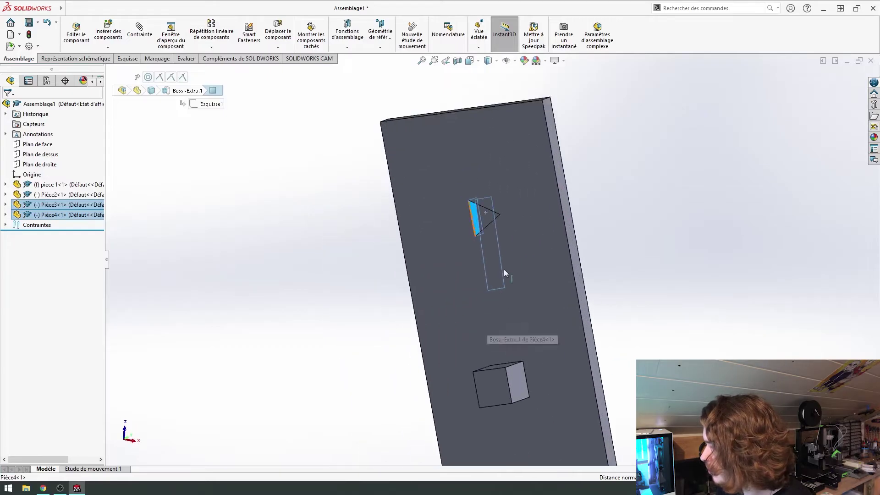
scroll(466, 206, down, 5)
scroll(449, 190, up, 5)
mouse_move(449, 190)
middle_down()
mouse_move(412, 338)
mouse_move(468, 268)
middle_up()
click(467, 268)
Select a prism side face and orbit to inspect all three shapes through the plate
middle_drag(408, 226, 418, 310)
scroll(498, 213, up, 5)
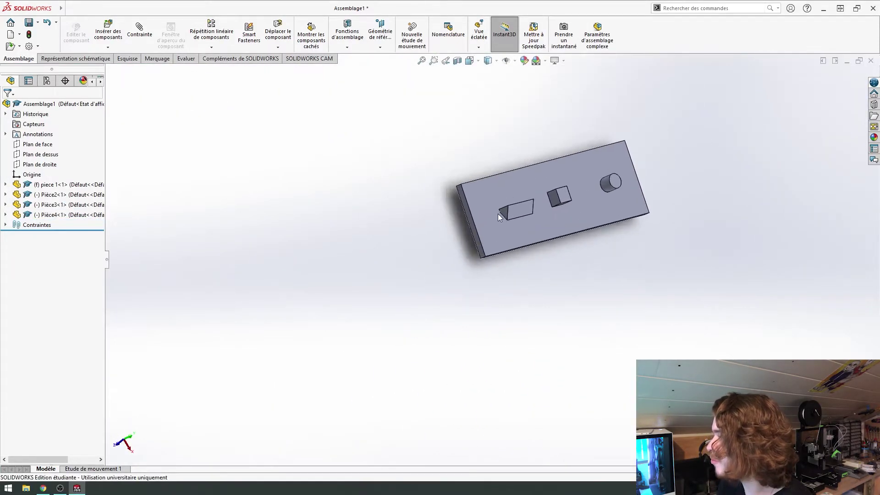
scroll(505, 249, down, 8)
mouse_move(505, 249)
middle_down()
mouse_move(472, 240)
mouse_move(489, 109)
middle_up()
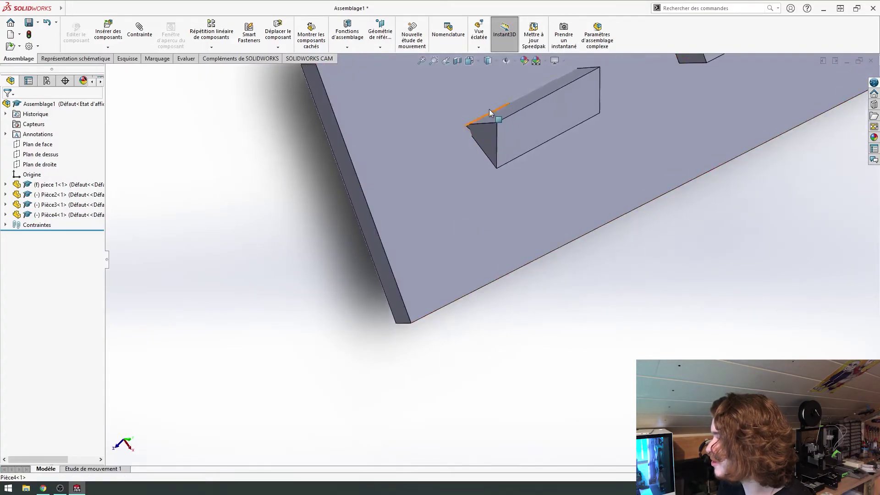
click(510, 136)
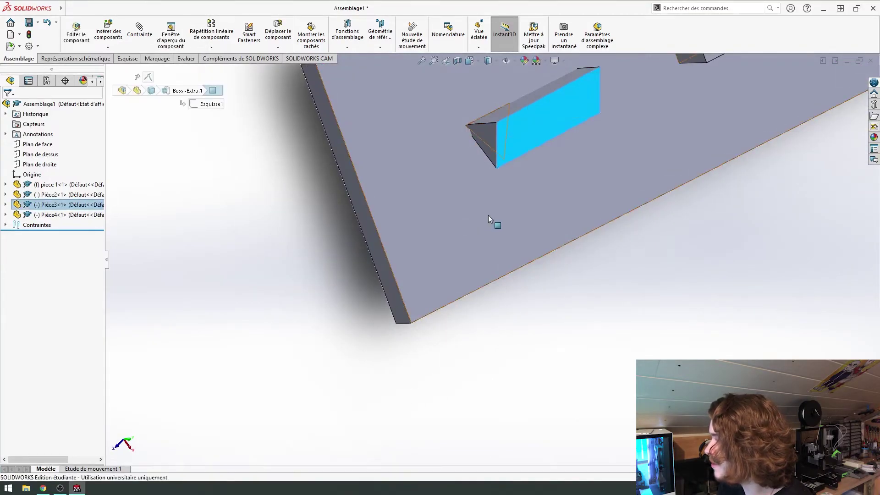
mouse_move(488, 215)
middle_down()
mouse_move(500, 73)
mouse_move(458, 172)
mouse_move(408, 244)
middle_up()
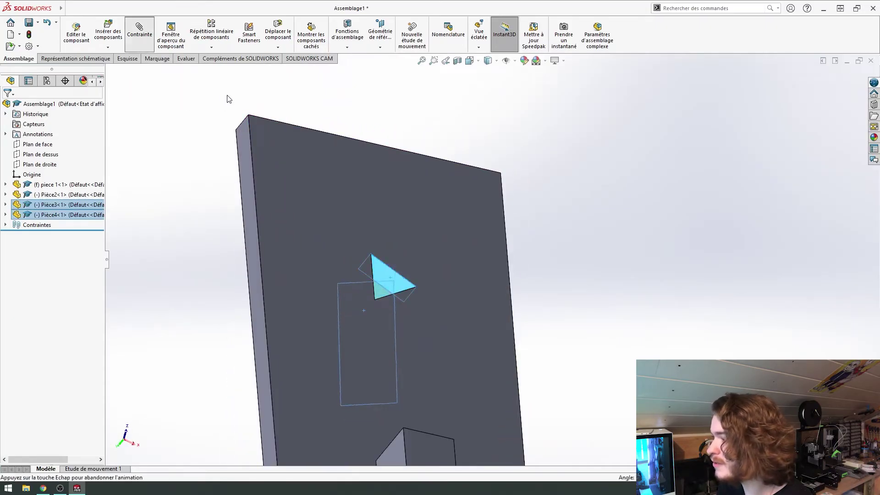
mouse_move(226, 95)
middle_down()
mouse_move(421, 231)
mouse_move(383, 249)
middle_up()
mouse_move(435, 229)
middle_down()
mouse_move(496, 232)
mouse_move(515, 268)
middle_up()
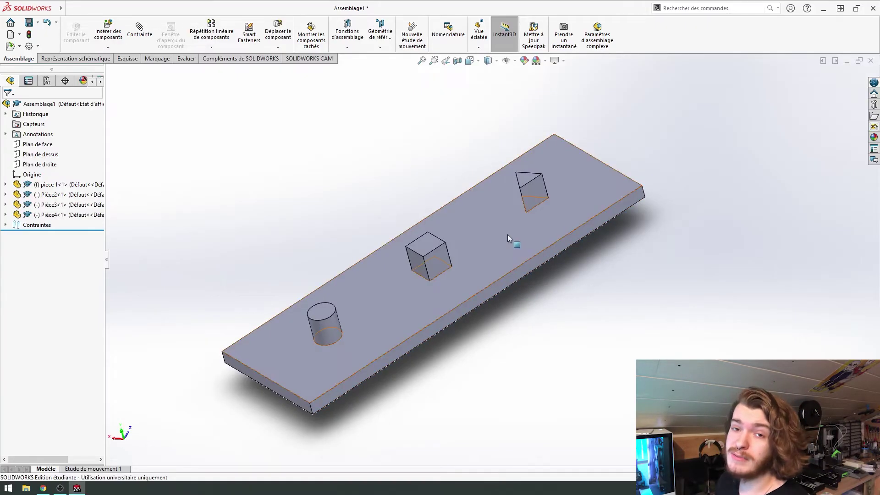
Orbit to a low side-on view of the assembly
middle_drag(508, 234, 430, 277)
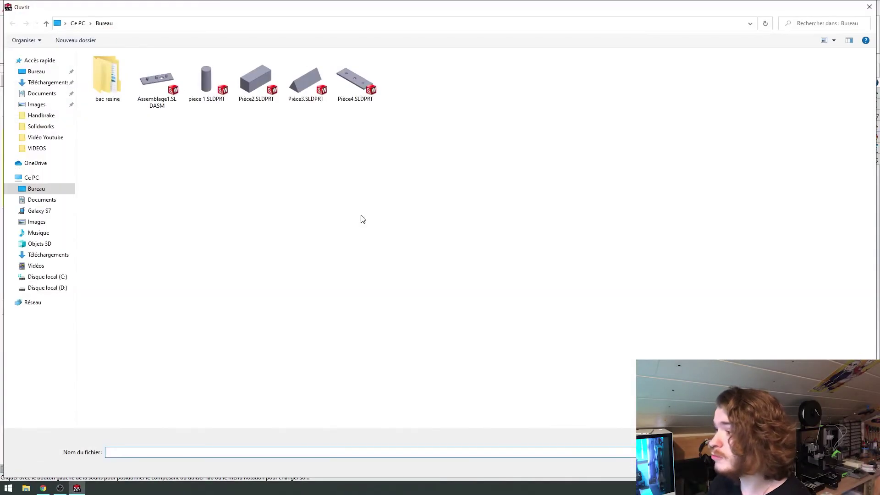
Open bac resine.SLDPRT, FEP part 1 and FEP part 2 from bac resine > Solidworks
double_click(103, 81)
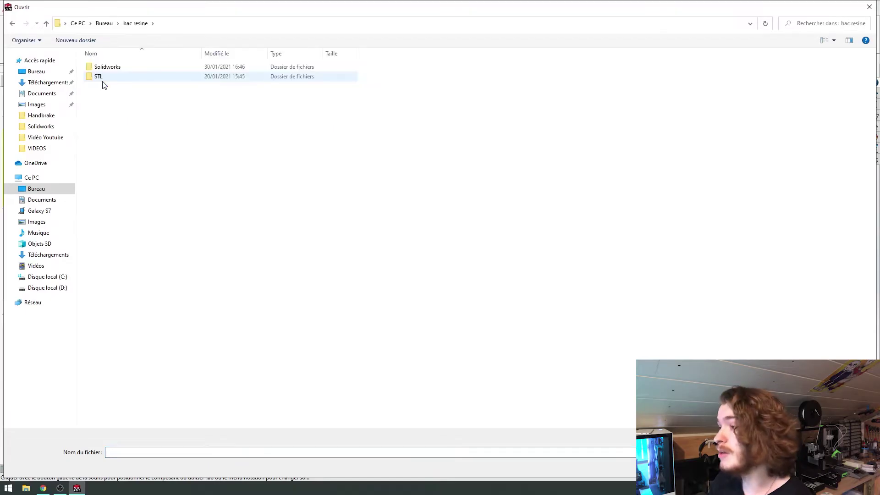
double_click(110, 69)
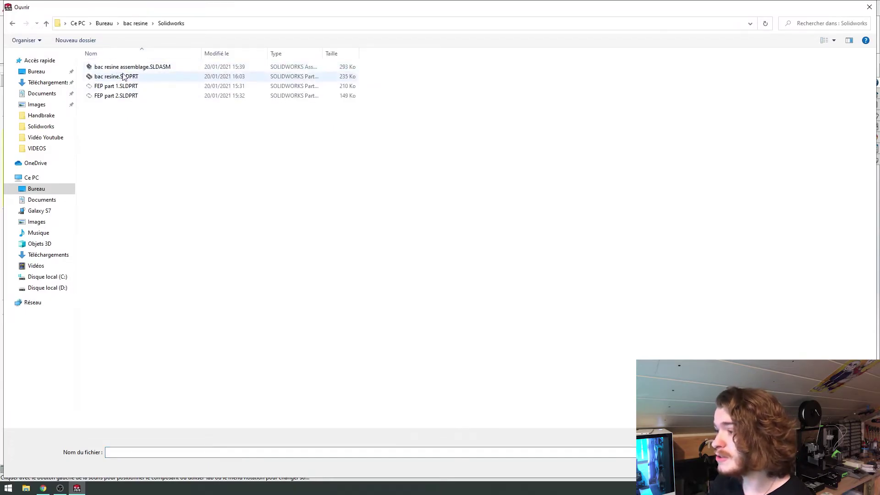
drag(131, 114, 118, 78)
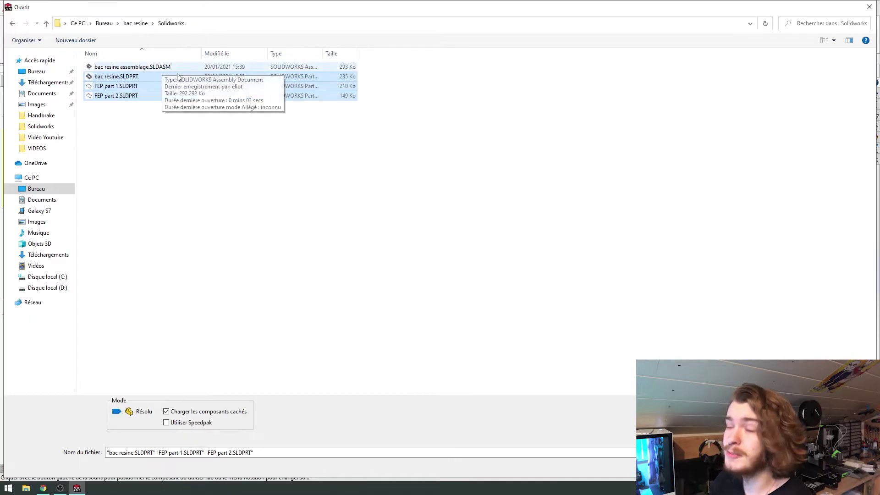
key(Return)
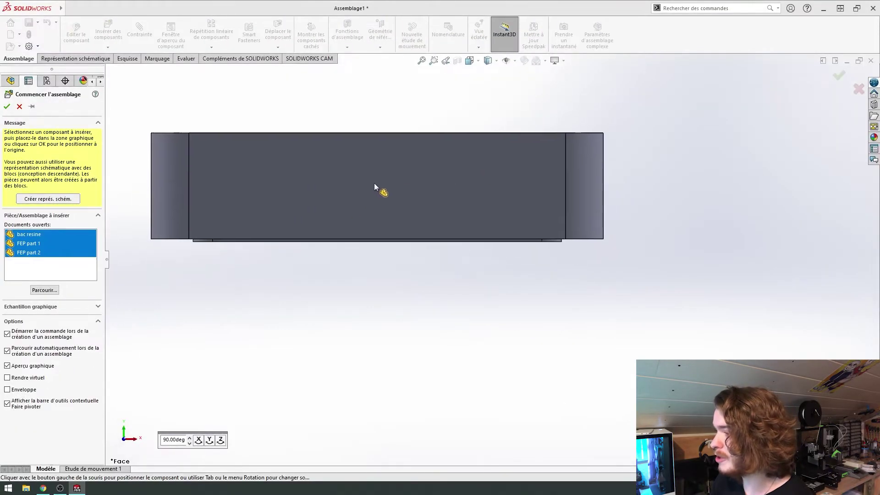
Place bac resine at the origin, then drop FEP part 1 and FEP part 2 beside it
click(380, 193)
click(303, 140)
click(348, 291)
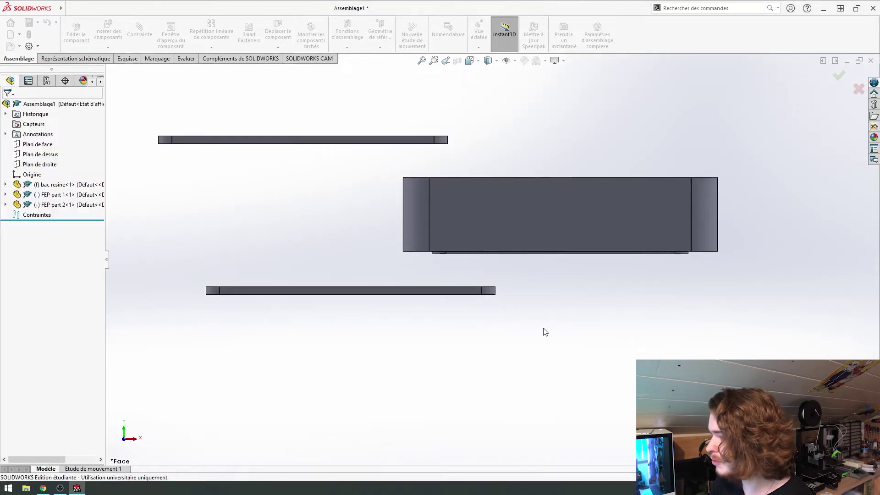
mouse_move(579, 314)
middle_down()
mouse_move(526, 392)
mouse_move(551, 270)
mouse_move(490, 276)
mouse_move(489, 246)
middle_up()
scroll(450, 178, up, 3)
scroll(391, 218, down, 3)
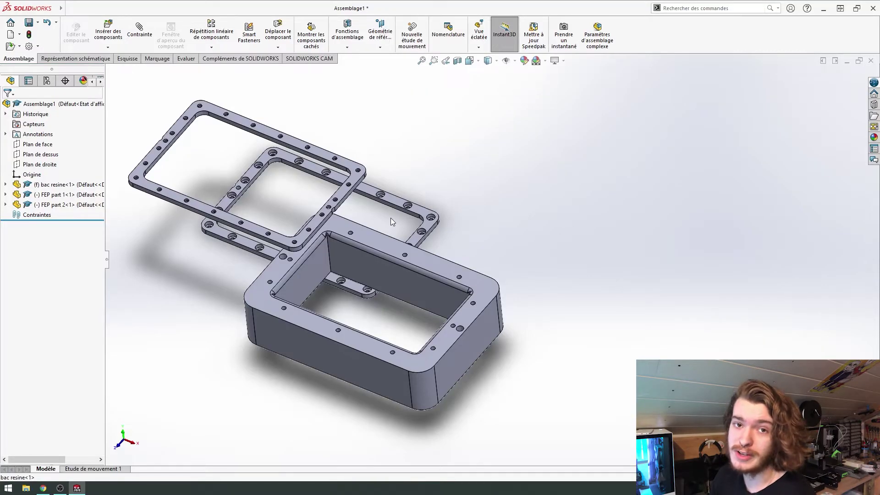
View the vat and frames from above and pick the vat's inner rim face
mouse_move(390, 218)
middle_down()
mouse_move(398, 330)
mouse_move(373, 383)
mouse_move(406, 275)
mouse_move(460, 213)
mouse_move(512, 210)
mouse_move(497, 263)
mouse_move(476, 184)
mouse_move(449, 243)
mouse_move(594, 118)
mouse_move(540, 243)
mouse_move(564, 94)
mouse_move(546, 168)
middle_up()
mouse_move(533, 266)
middle_down()
mouse_move(507, 295)
mouse_move(510, 269)
mouse_move(595, 233)
middle_up()
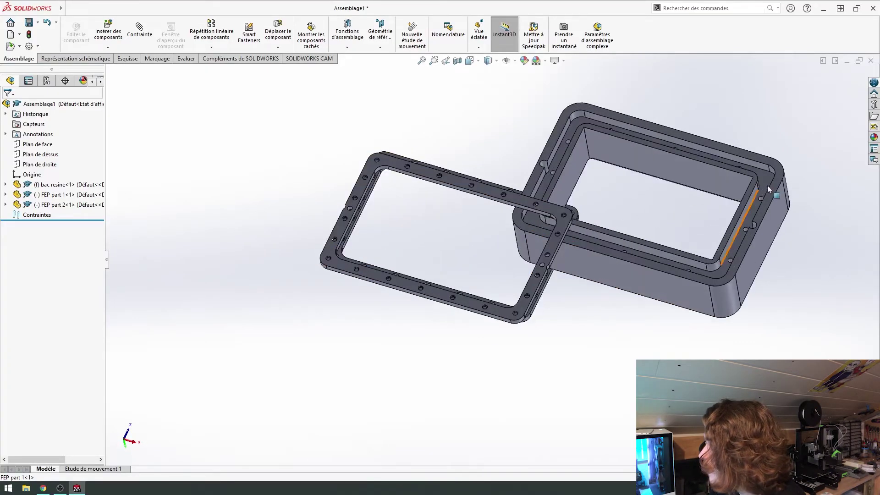
scroll(596, 233, down, 5)
scroll(315, 255, down, 3)
scroll(395, 285, down, 3)
click(395, 284)
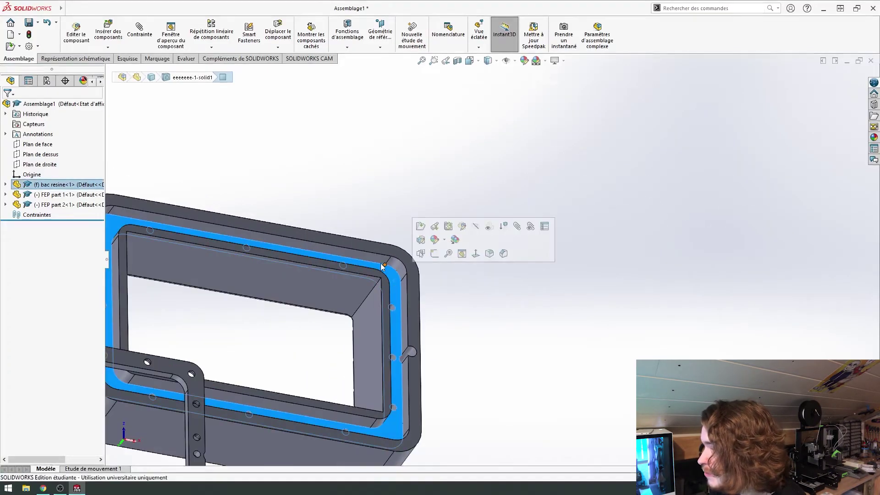
scroll(329, 256, up, 2)
scroll(361, 258, up, 3)
scroll(390, 289, down, 4)
Select the FEP part 1 frame and inspect the vat from below
click(390, 289)
middle_drag(390, 289, 519, 157)
scroll(519, 158, up, 3)
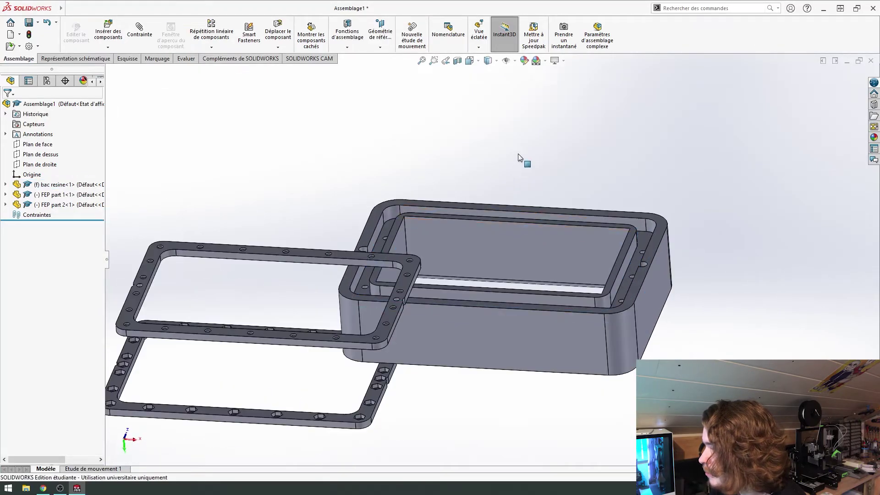
click(369, 406)
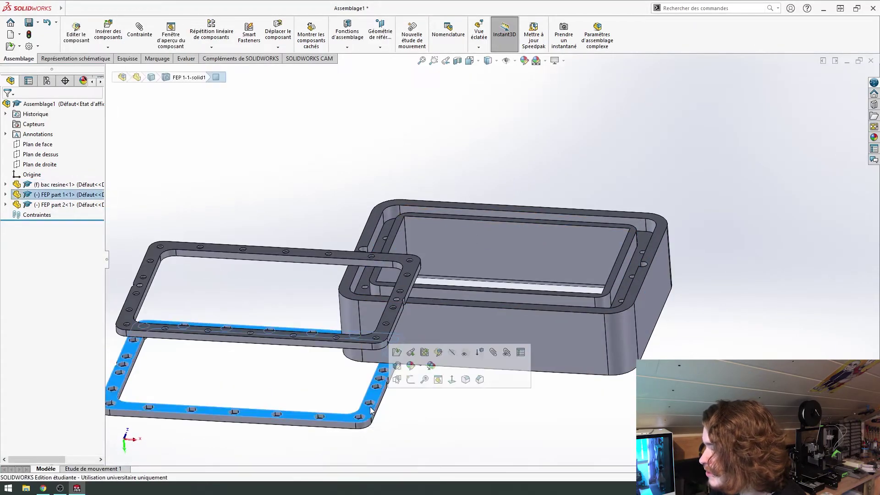
mouse_move(420, 397)
middle_down()
mouse_move(357, 331)
mouse_move(422, 359)
mouse_move(427, 374)
mouse_move(430, 240)
mouse_move(452, 255)
mouse_move(356, 222)
mouse_move(420, 291)
mouse_move(422, 209)
middle_up()
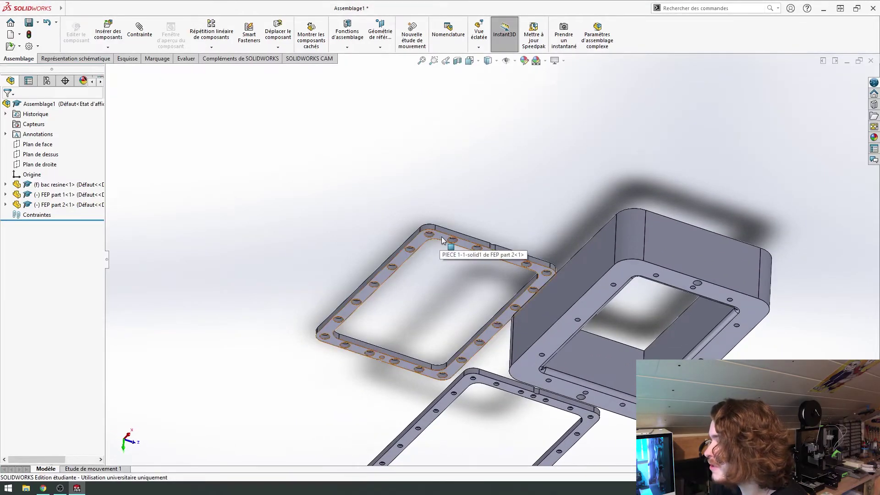
Make an FEP part 2 hole concentric with a locating pin on the vat
middle_drag(384, 173, 476, 205)
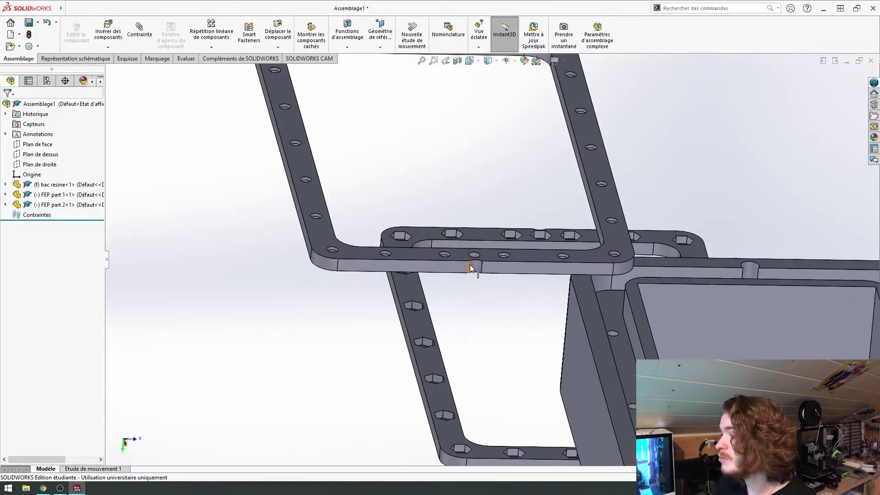
mouse_move(495, 264)
middle_down()
mouse_move(567, 205)
mouse_move(534, 174)
middle_up()
click(561, 201)
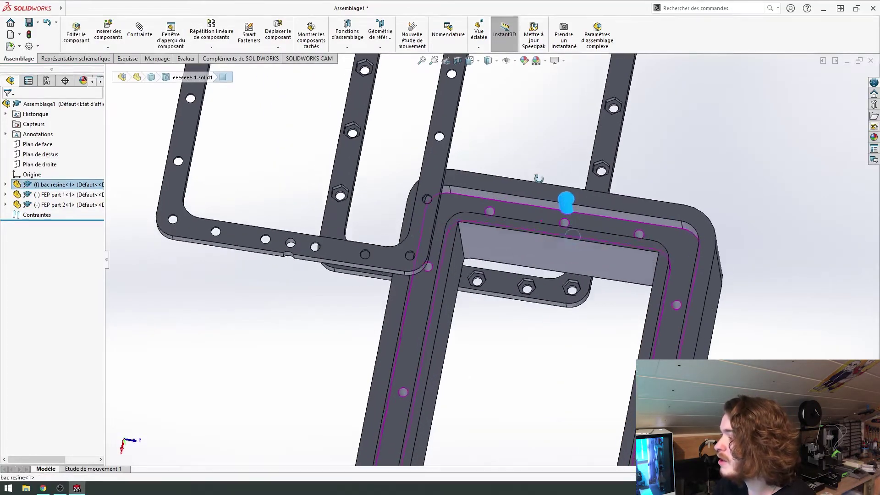
click(780, 194)
middle_drag(780, 194, 567, 197)
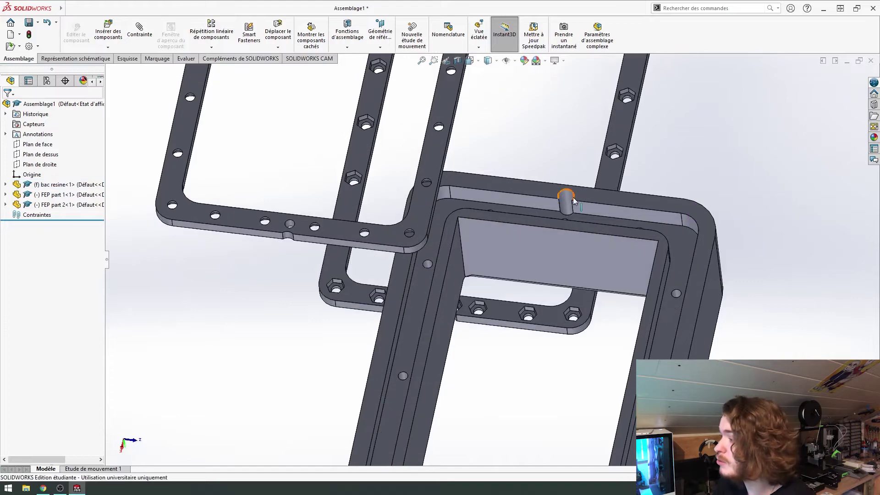
click(566, 202)
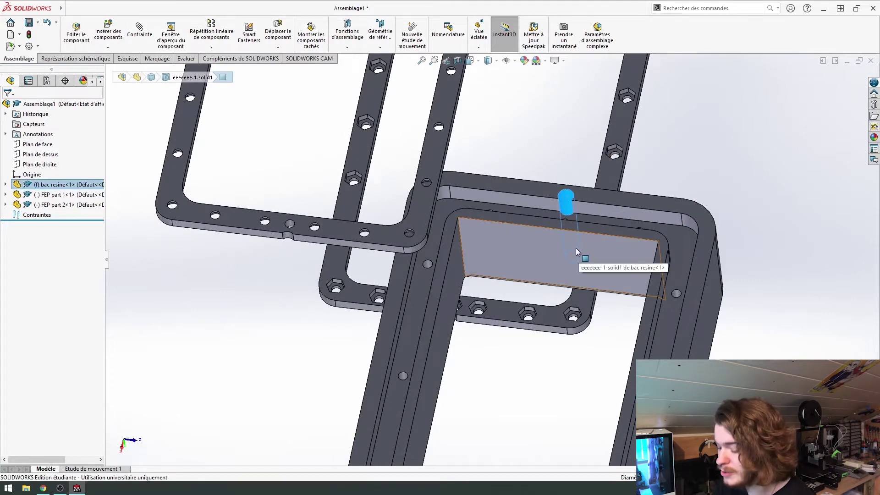
ctrl+click(287, 236)
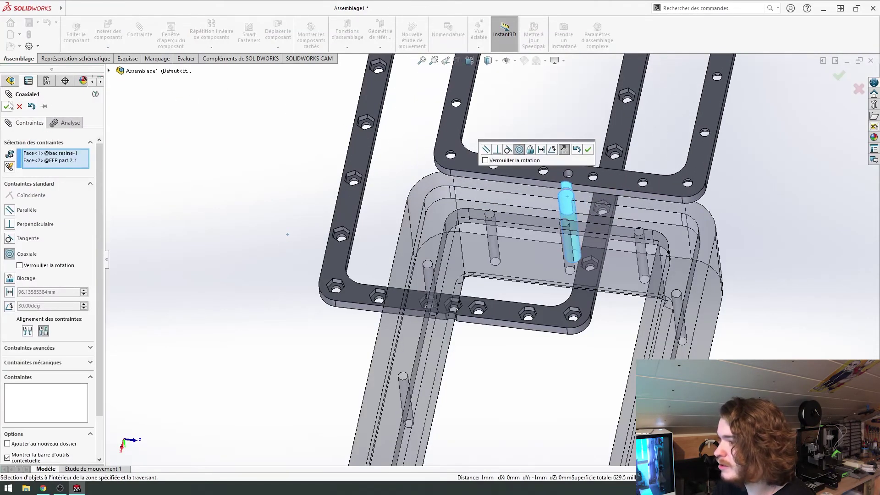
click(8, 106)
Swing FEP part 2 around the mated pin and zoom in on a frame corner
mouse_move(419, 182)
middle_down()
mouse_move(687, 191)
mouse_move(681, 241)
mouse_move(701, 204)
middle_up()
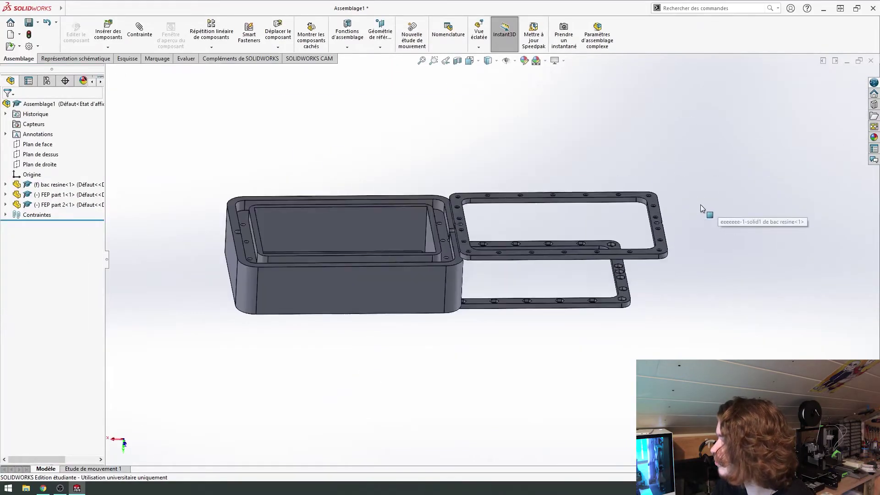
scroll(701, 204, down, 2)
drag(637, 221, 41, 164)
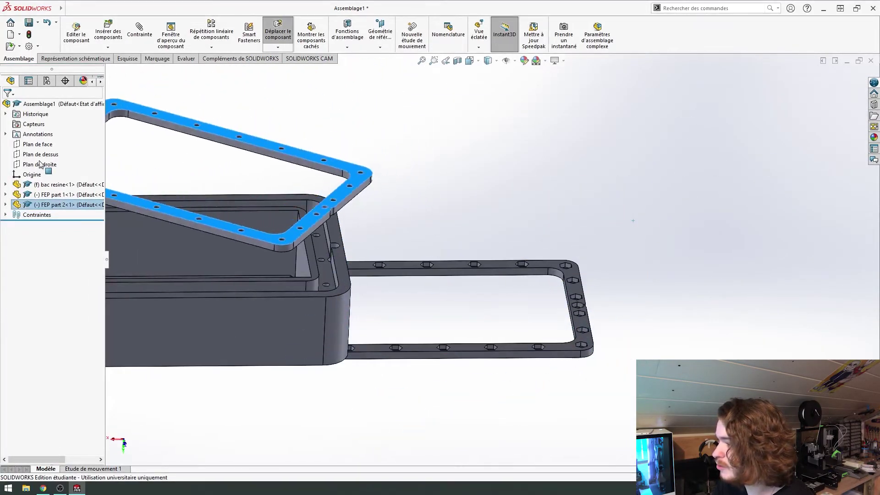
middle_drag(453, 171, 388, 293)
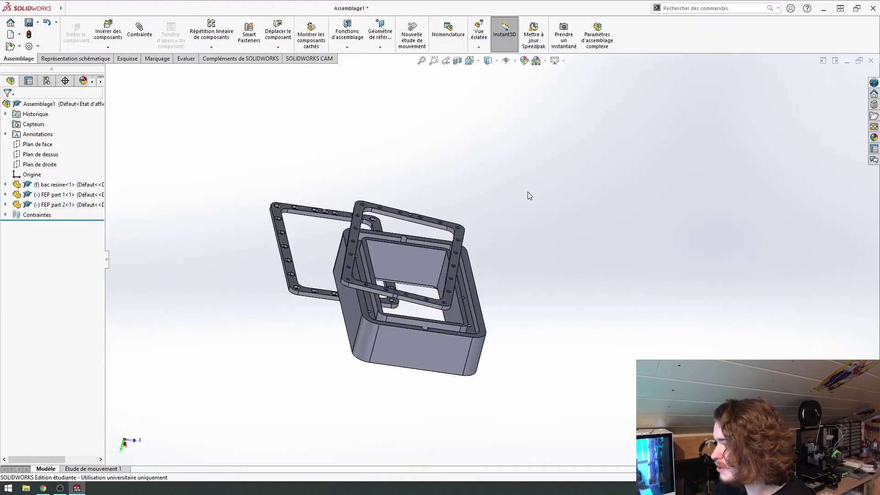
middle_drag(529, 195, 353, 282)
scroll(515, 252, down, 3)
scroll(605, 222, down, 3)
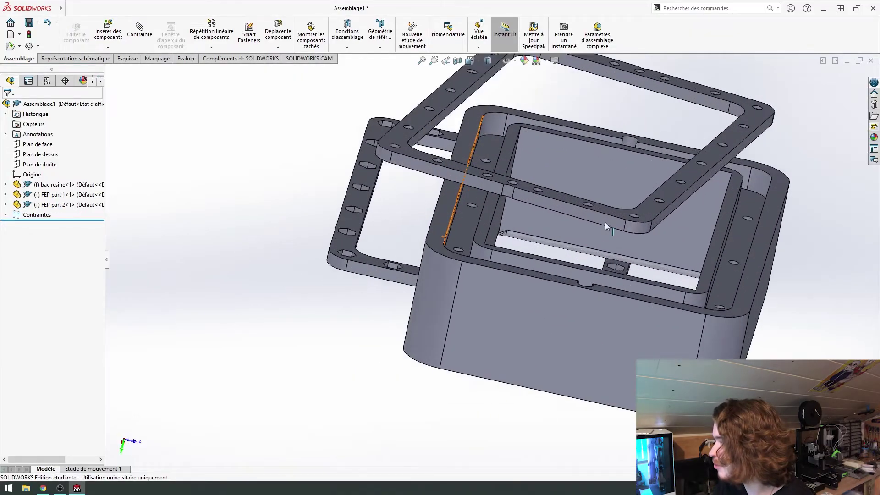
scroll(605, 221, down, 2)
mouse_move(548, 214)
middle_down()
mouse_move(481, 277)
mouse_move(486, 318)
middle_up()
scroll(673, 178, down, 4)
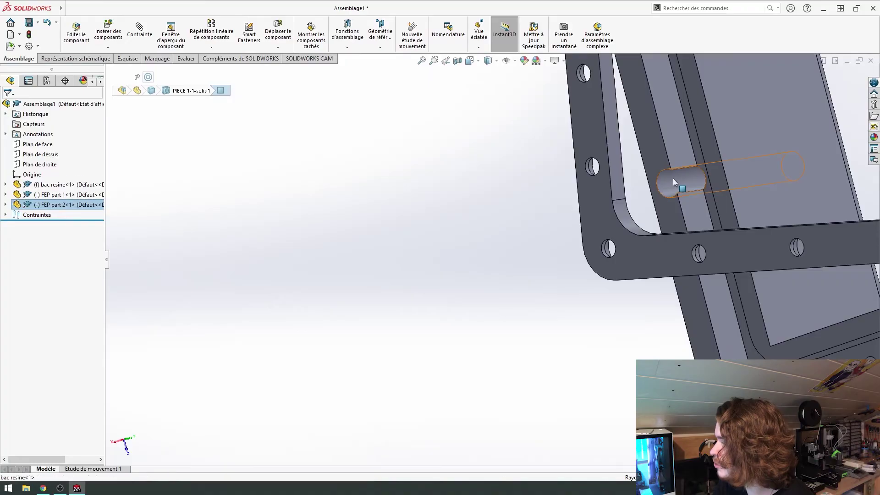
Add a second concentric mate between another vat pin and FEP part 2 hole
click(139, 31)
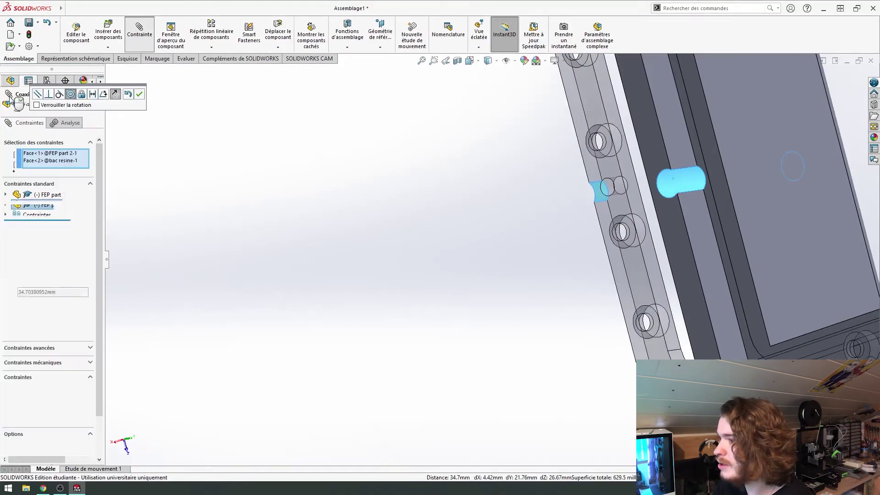
click(7, 106)
scroll(448, 124, up, 3)
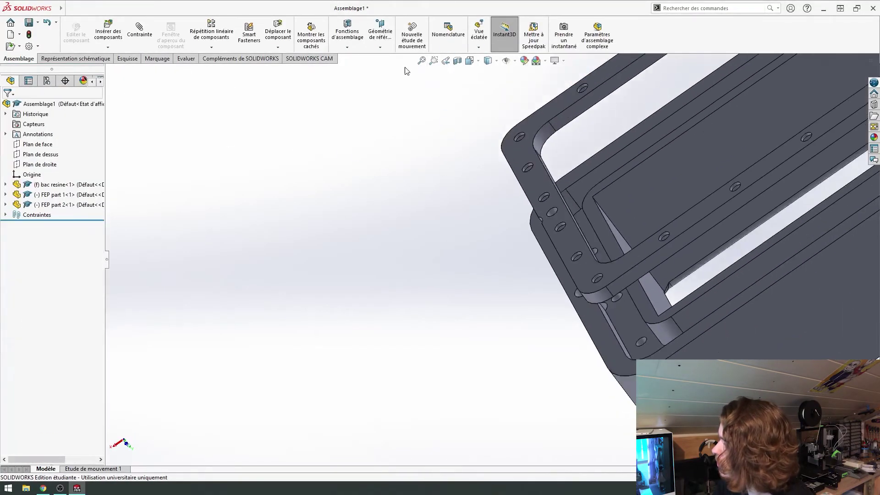
mouse_move(407, 69)
middle_down()
mouse_move(716, 201)
mouse_move(581, 159)
mouse_move(545, 218)
mouse_move(574, 182)
mouse_move(461, 235)
middle_up()
scroll(461, 235, down, 3)
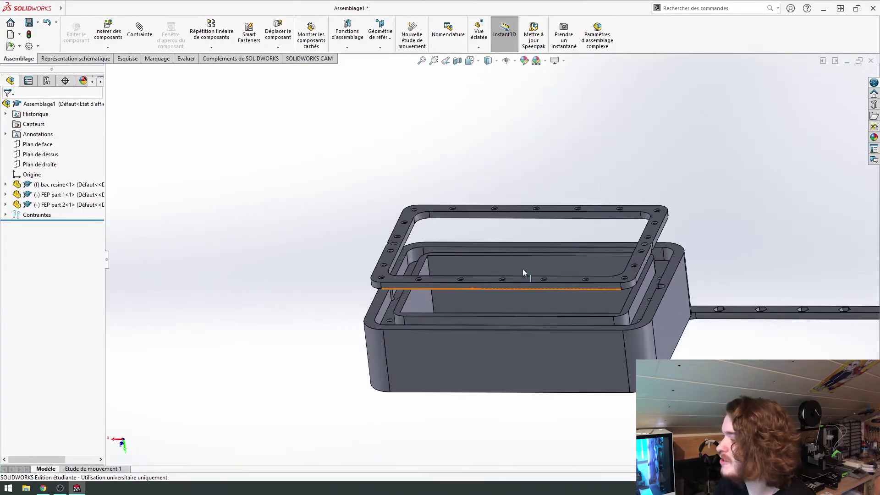
mouse_move(523, 268)
middle_down()
mouse_move(504, 274)
mouse_move(476, 227)
middle_up()
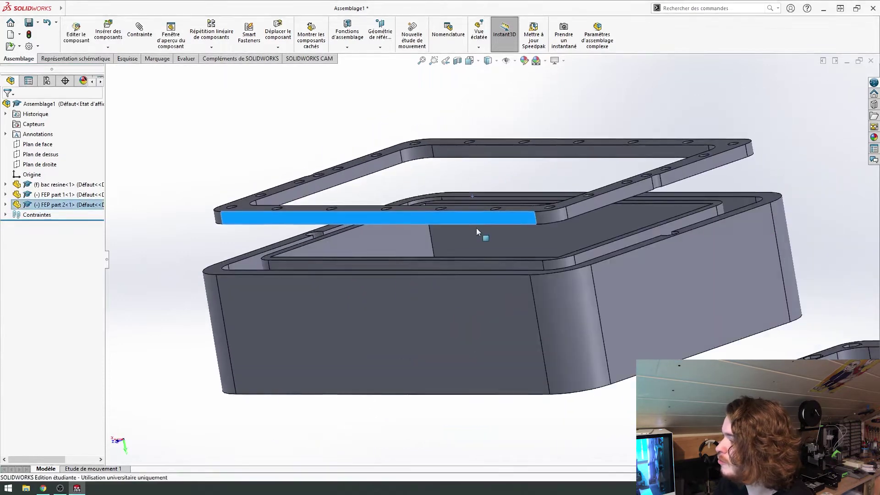
Move FEP part 2 so it sits lifted above the resin vat
mouse_move(477, 227)
mouse_down()
mouse_move(480, 284)
mouse_move(499, 229)
mouse_up()
mouse_move(498, 229)
middle_down()
mouse_move(503, 298)
mouse_move(384, 309)
middle_up()
drag(383, 308, 381, 216)
click(448, 138)
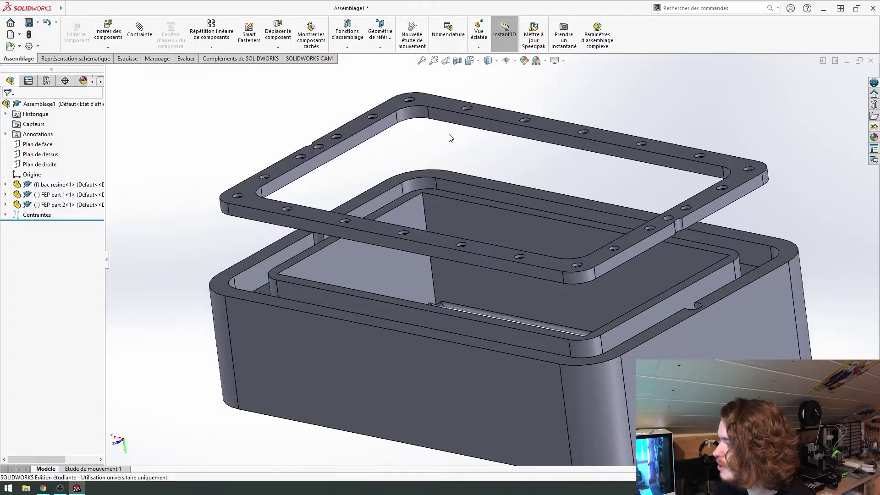
middle_drag(448, 137, 484, 180)
scroll(484, 180, up, 5)
Select a small face on FEP part 1 and view into the vat past both frames
click(642, 302)
scroll(654, 278, down, 5)
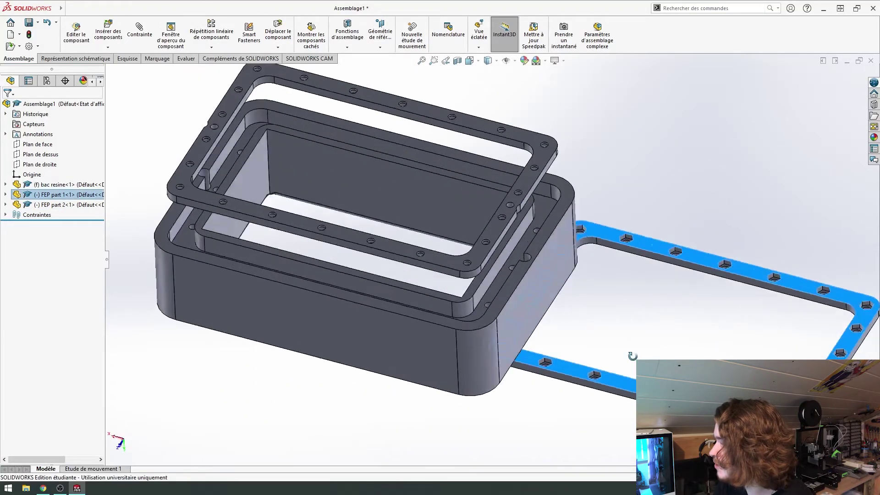
mouse_move(654, 278)
middle_down()
mouse_move(628, 411)
mouse_move(642, 303)
middle_up()
click(835, 299)
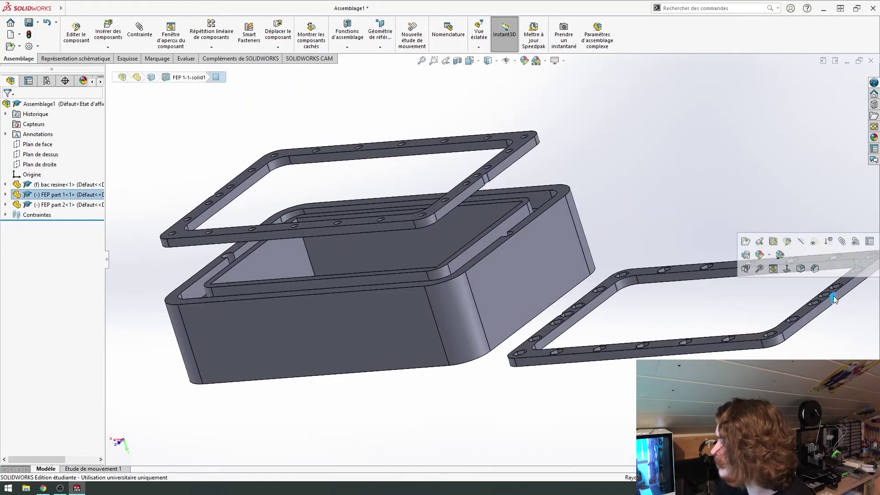
mouse_move(565, 269)
middle_down()
mouse_move(616, 340)
mouse_move(559, 271)
middle_up()
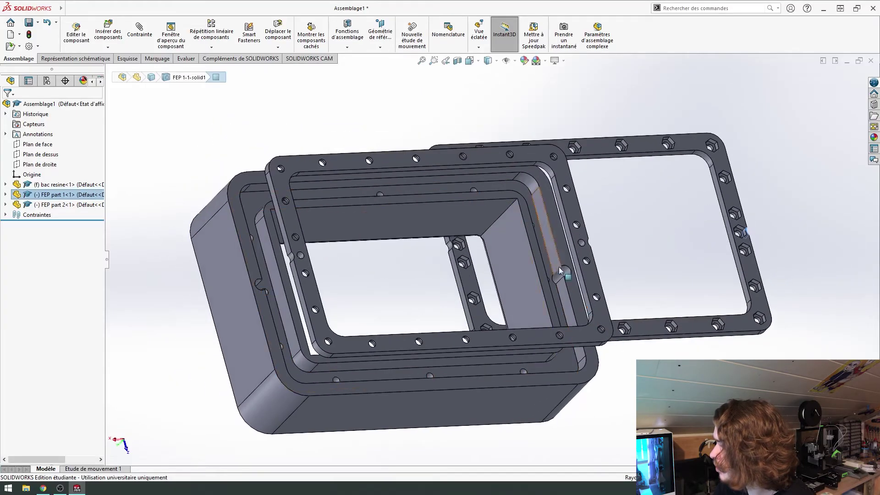
Add a Coaxiale mate aligning the selected FEP part 1 hole with the vat hole
click(139, 37)
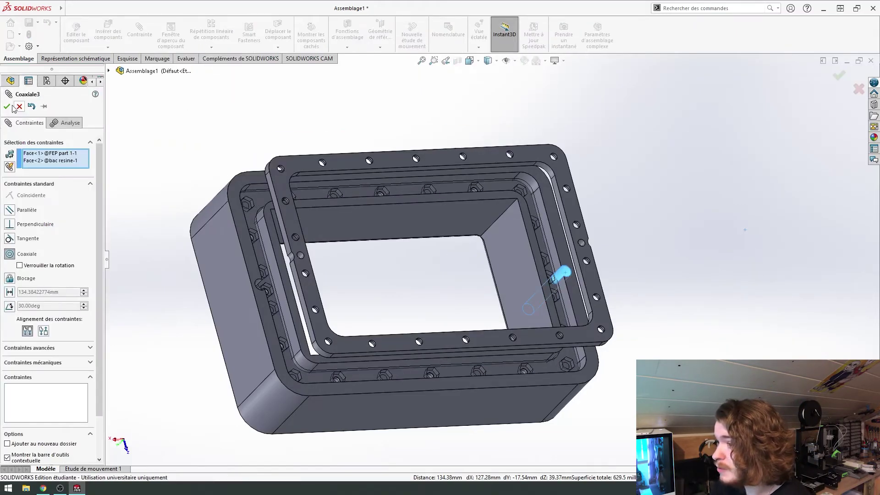
click(7, 107)
key(Escape)
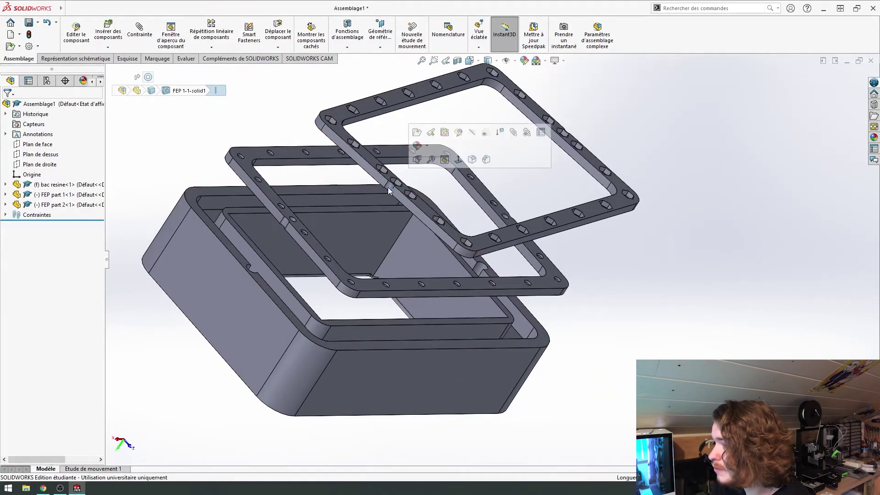
scroll(360, 210, down, 5)
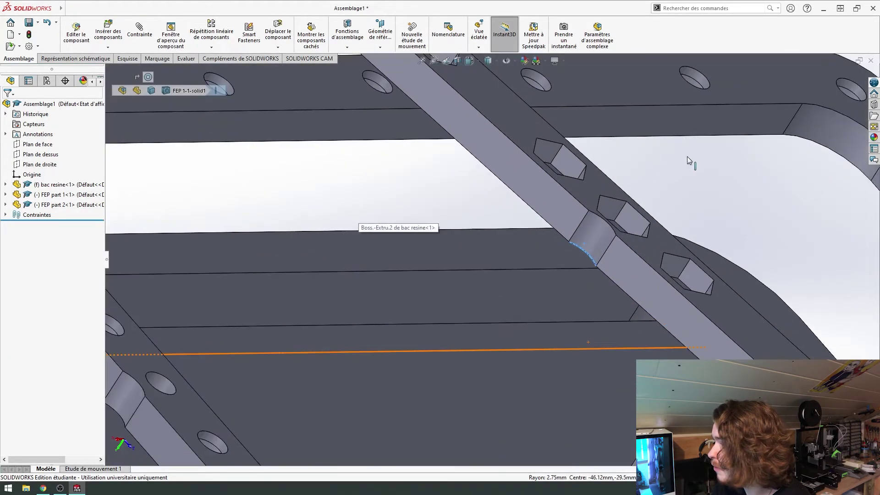
Pick a face on the vat's rim and start a new mate from it
click(590, 235)
middle_drag(590, 235, 168, 79)
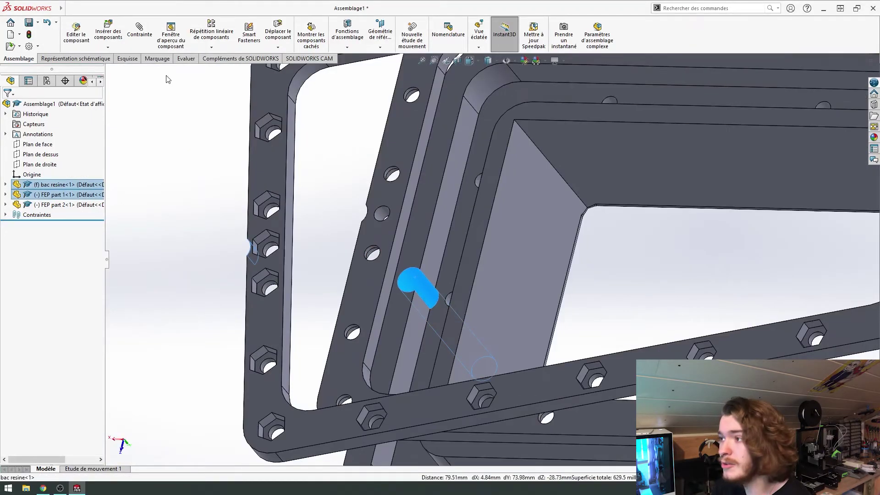
click(144, 42)
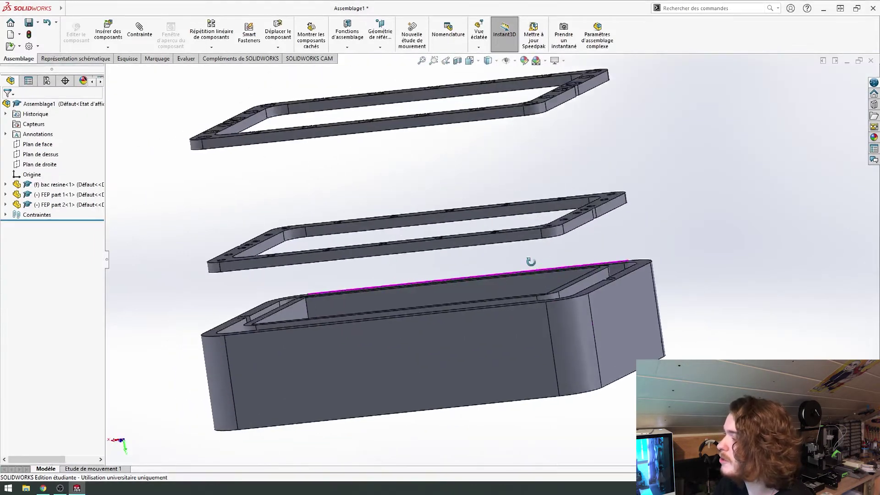
Lower the two FEP frames down toward the resin vat
mouse_move(441, 135)
mouse_down()
mouse_move(504, 236)
mouse_move(502, 178)
mouse_up()
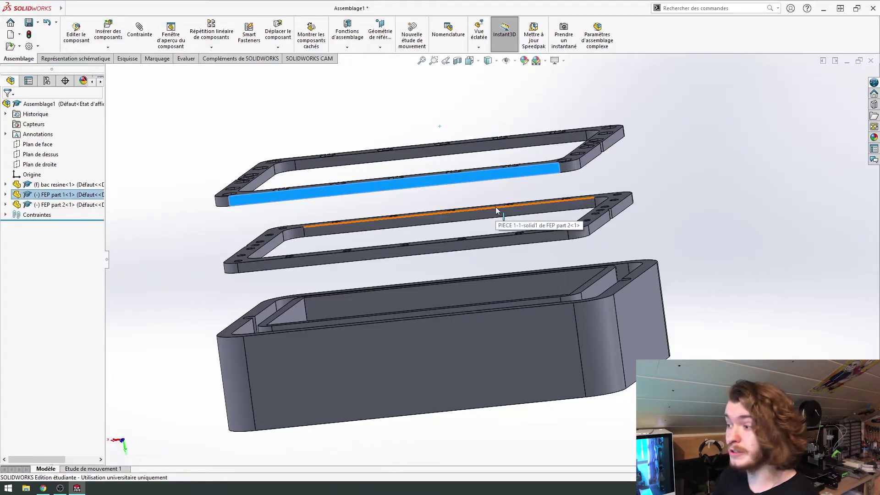
drag(499, 197, 497, 273)
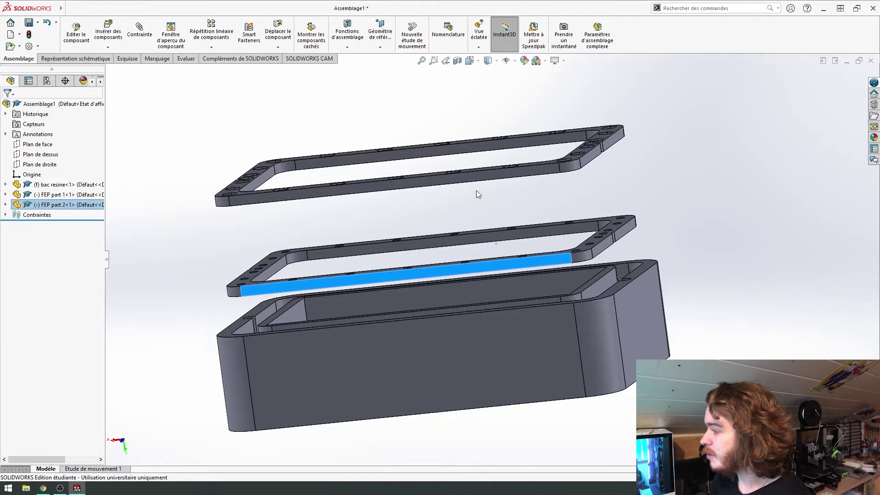
click(475, 216)
mouse_move(700, 199)
middle_down()
mouse_move(592, 235)
mouse_move(598, 229)
mouse_move(591, 226)
middle_up()
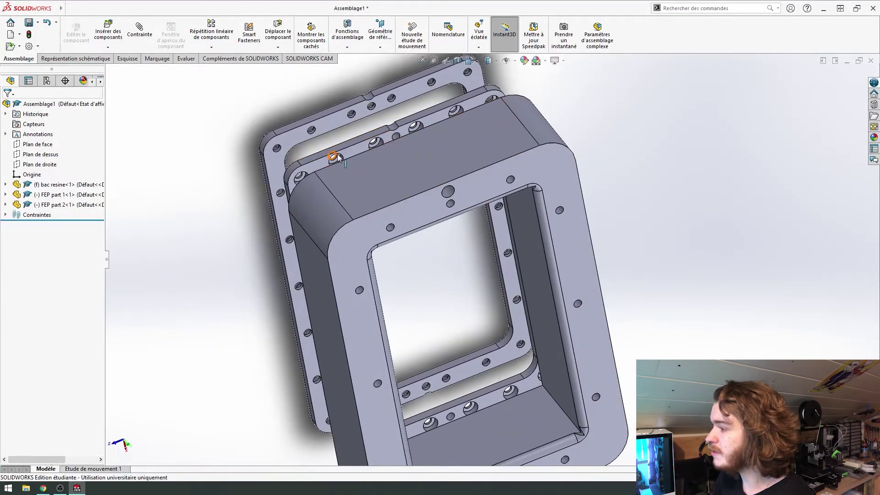
middle_drag(338, 154, 438, 195)
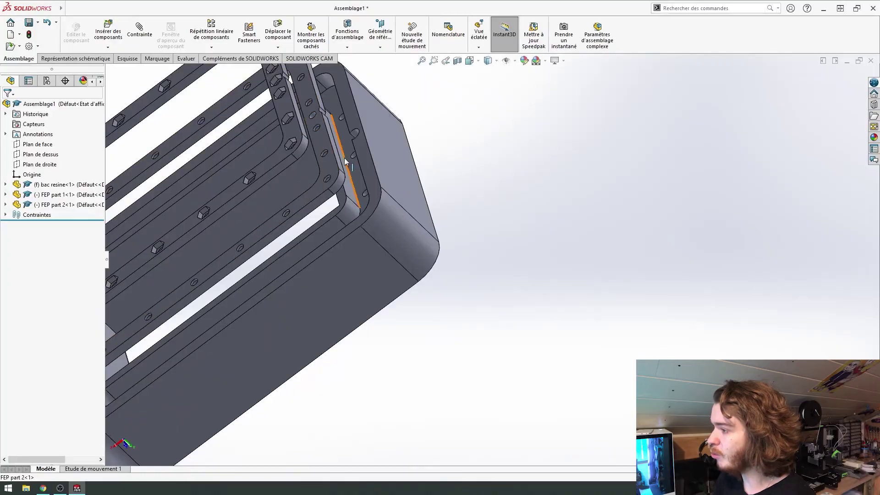
middle_drag(344, 158, 382, 239)
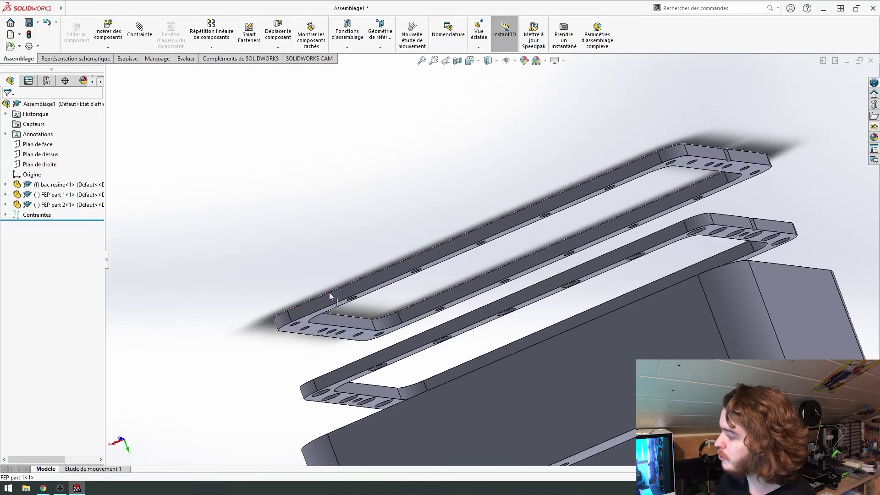
Make an FEP frame's flat face coincident with the vat's top mating face
mouse_move(598, 316)
middle_down()
mouse_move(453, 238)
mouse_move(473, 383)
middle_up()
click(460, 240)
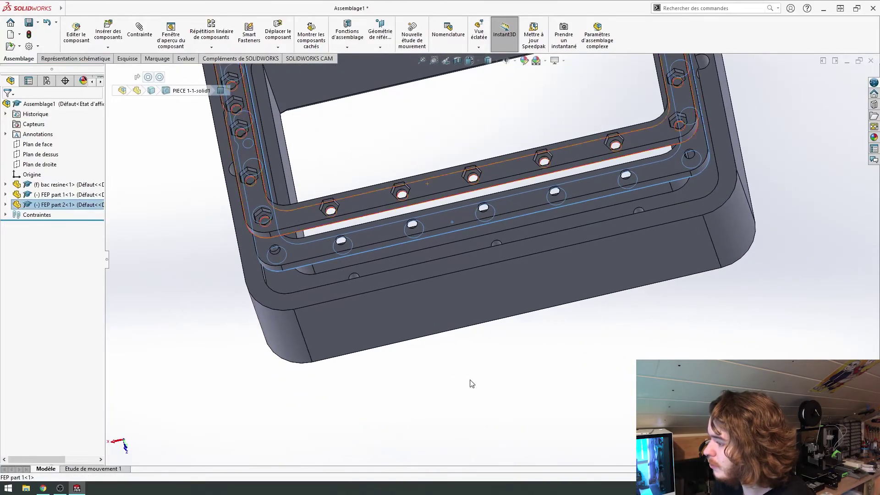
click(430, 252)
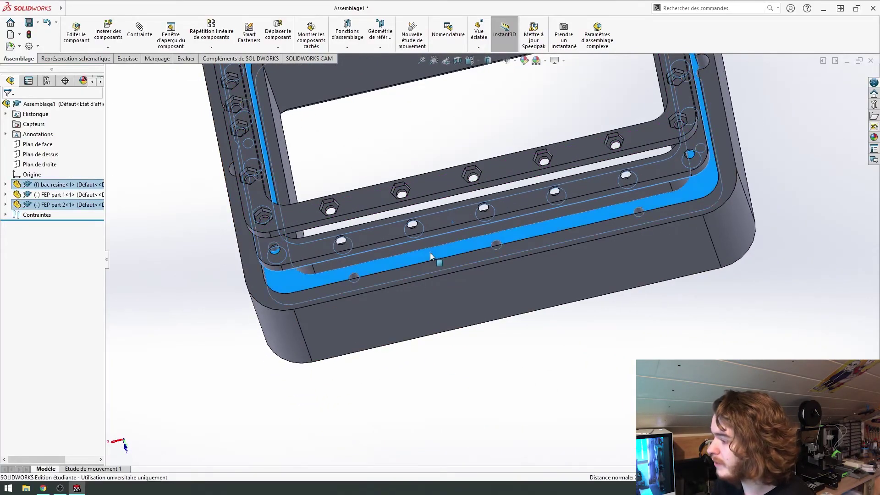
click(144, 36)
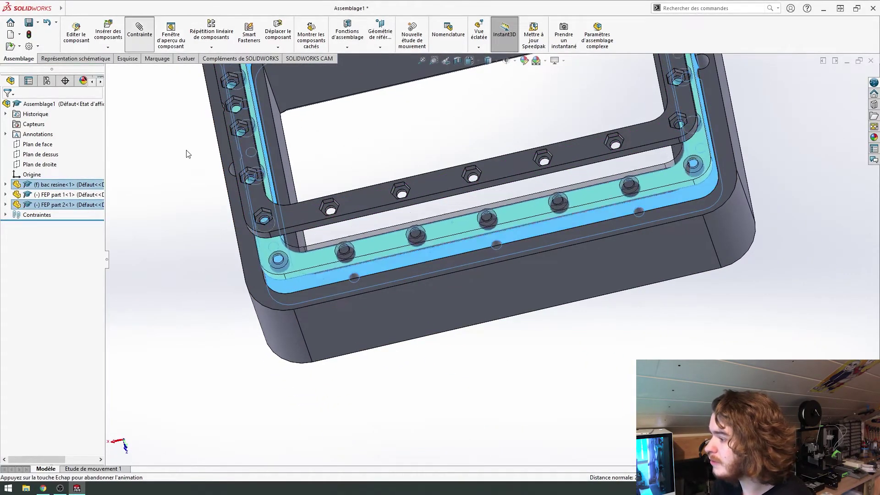
click(7, 106)
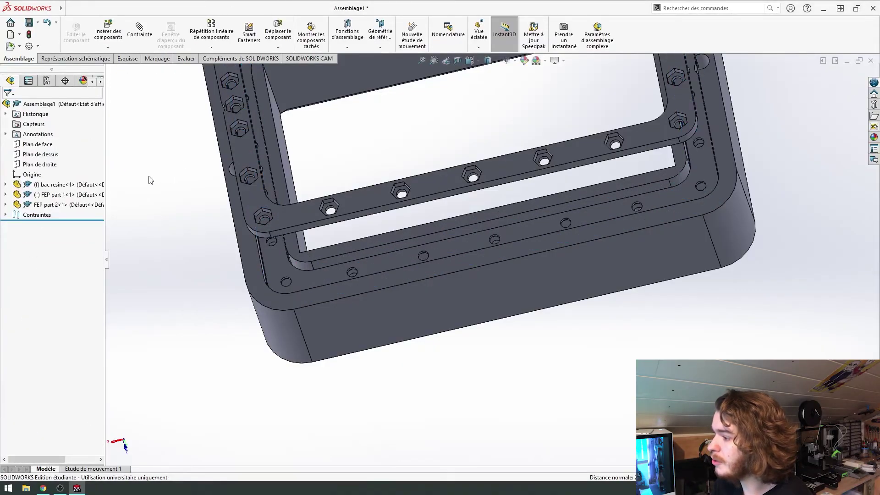
Mate the flat faces of FEP part 1 and FEP part 2 coincident so both sit flush
scroll(320, 216, up, 5)
mouse_move(320, 216)
middle_down()
mouse_move(491, 209)
mouse_move(434, 169)
mouse_move(436, 240)
mouse_move(473, 108)
middle_up()
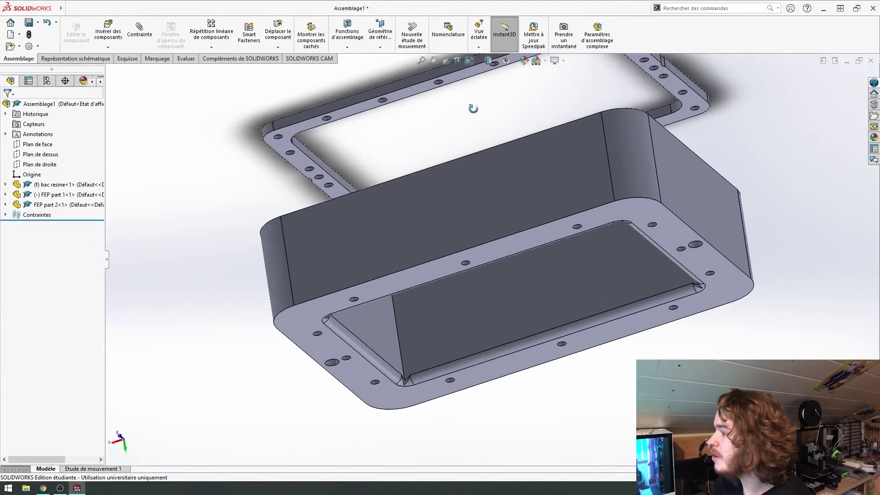
click(405, 95)
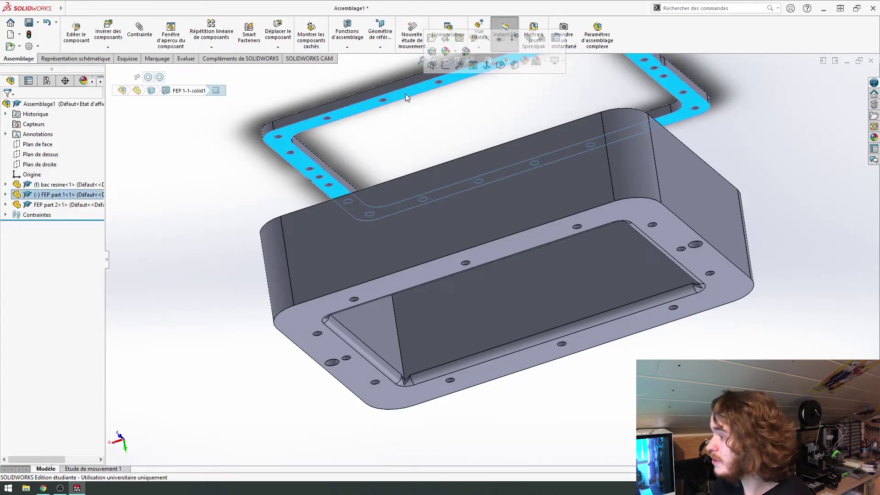
mouse_move(406, 96)
middle_down()
mouse_move(420, 277)
mouse_move(420, 186)
middle_up()
ctrl+click(422, 175)
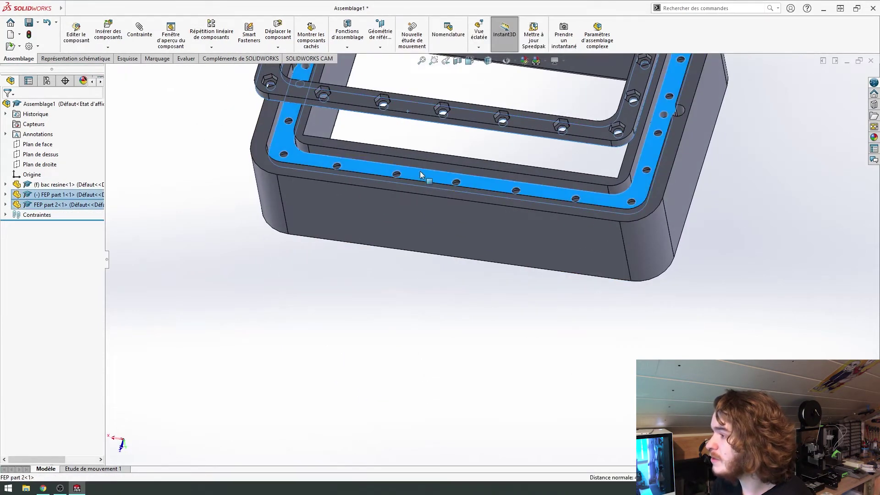
click(140, 32)
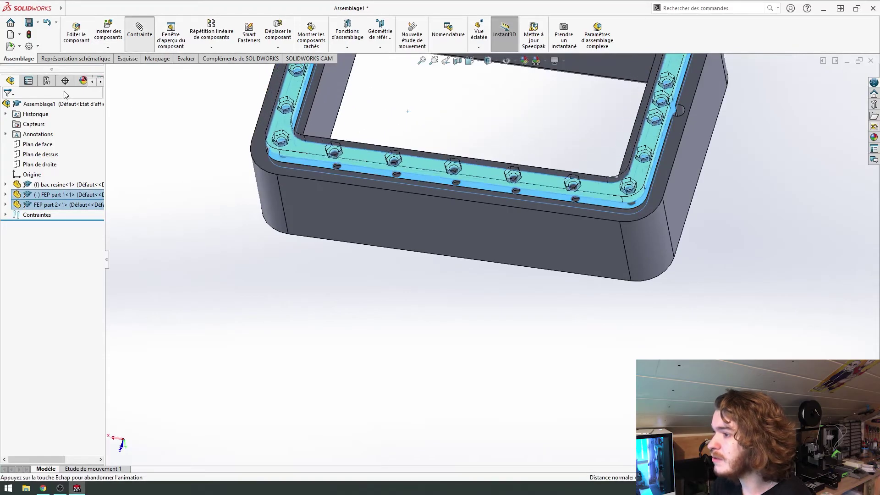
key(Return)
scroll(400, 180, up, 5)
scroll(507, 222, down, 4)
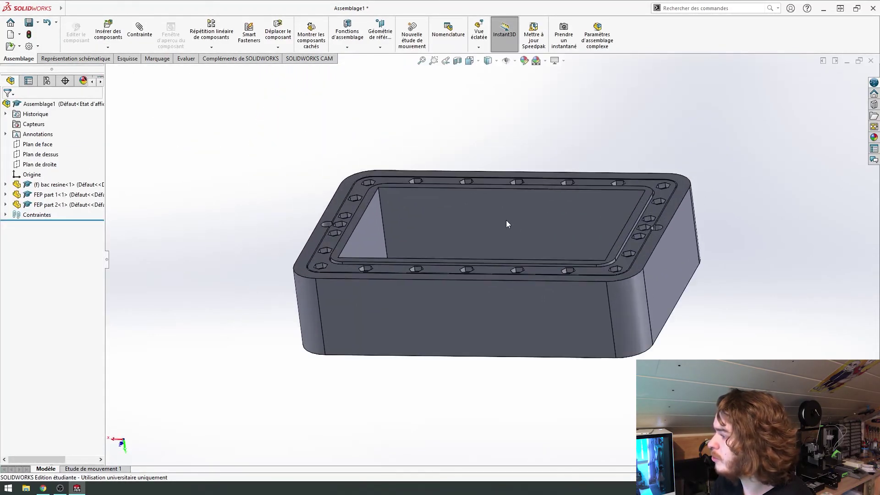
mouse_move(507, 222)
middle_down()
mouse_move(460, 202)
mouse_move(304, 200)
mouse_move(273, 330)
mouse_move(232, 418)
mouse_move(387, 428)
middle_up()
scroll(481, 321, down, 4)
scroll(495, 301, down, 3)
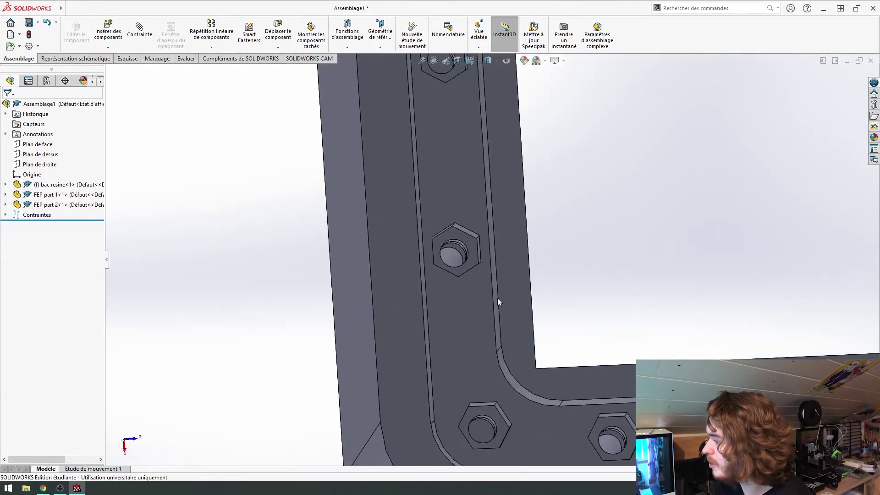
scroll(459, 280, down, 3)
mouse_move(441, 269)
middle_down()
mouse_move(550, 232)
mouse_move(574, 202)
mouse_move(563, 186)
mouse_move(403, 226)
mouse_move(390, 238)
mouse_move(275, 221)
mouse_move(419, 218)
mouse_move(405, 217)
middle_up()
scroll(420, 237, down, 3)
scroll(419, 238, up, 2)
scroll(419, 218, down, 3)
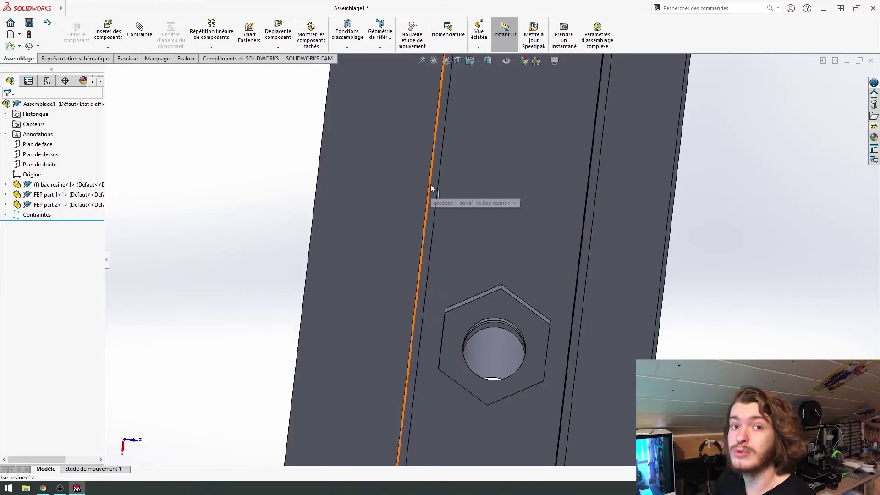
scroll(458, 187, up, 3)
scroll(502, 211, up, 4)
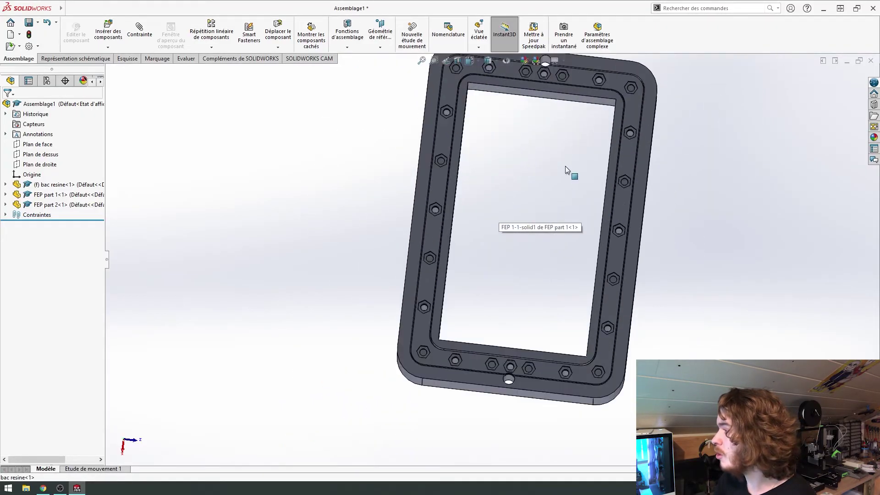
scroll(570, 173, down, 5)
middle_drag(448, 401, 454, 398)
scroll(455, 398, up, 3)
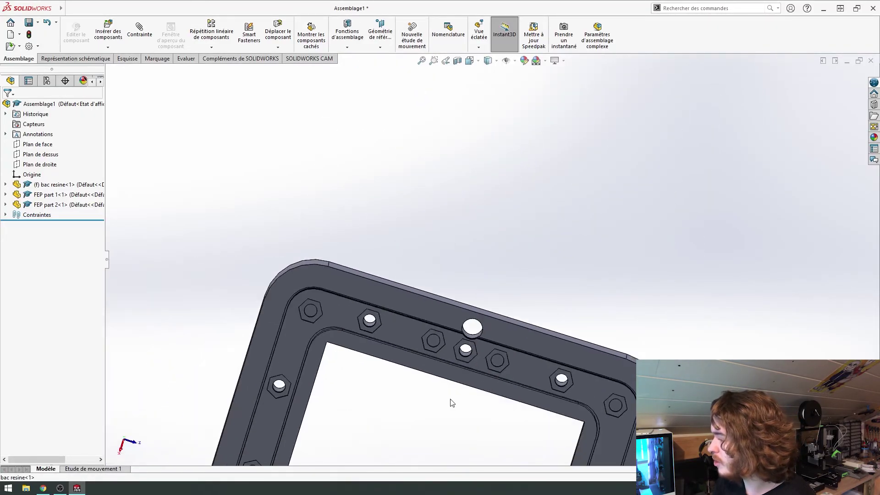
scroll(455, 310, down, 3)
scroll(456, 302, down, 2)
scroll(478, 302, down, 2)
middle_drag(478, 303, 478, 310)
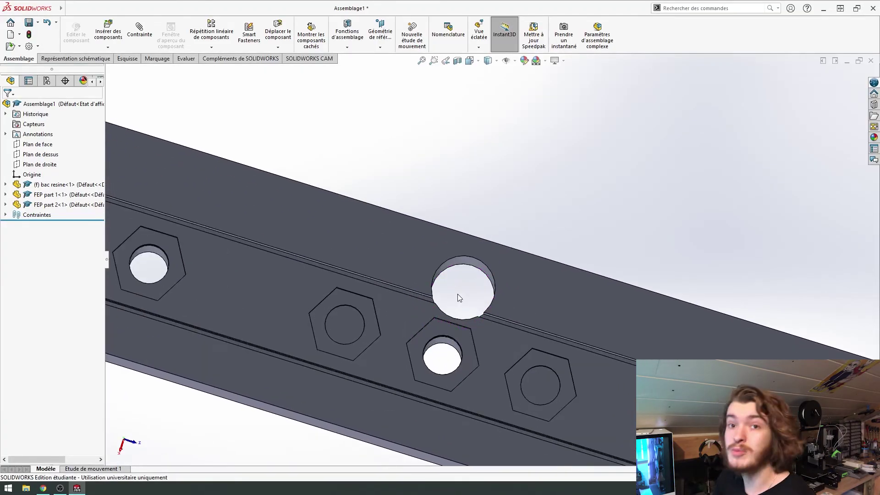
scroll(457, 295, up, 3)
scroll(479, 329, up, 2)
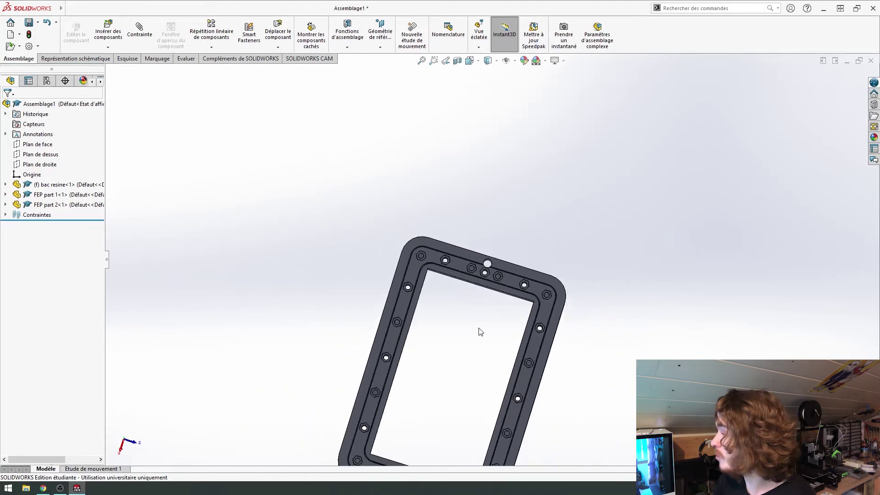
mouse_move(479, 330)
middle_down()
mouse_move(405, 367)
mouse_move(434, 294)
middle_up()
scroll(455, 346, up, 2)
scroll(452, 326, down, 2)
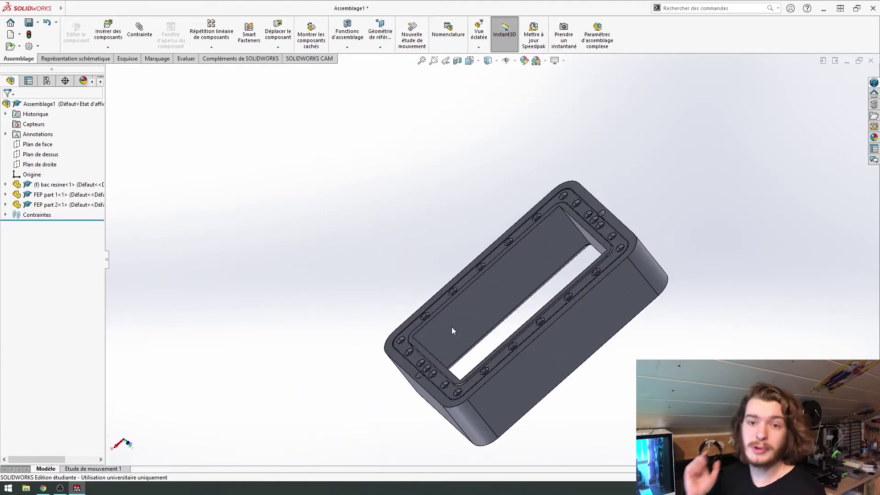
middle_drag(467, 286, 481, 287)
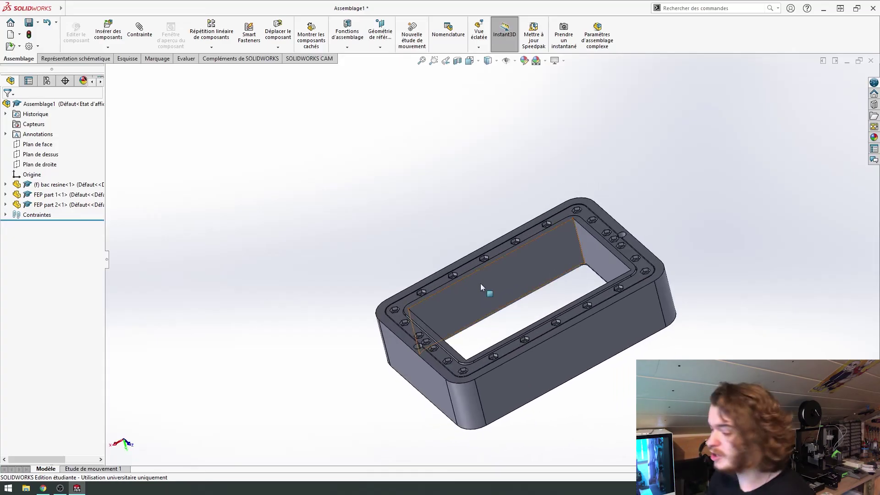